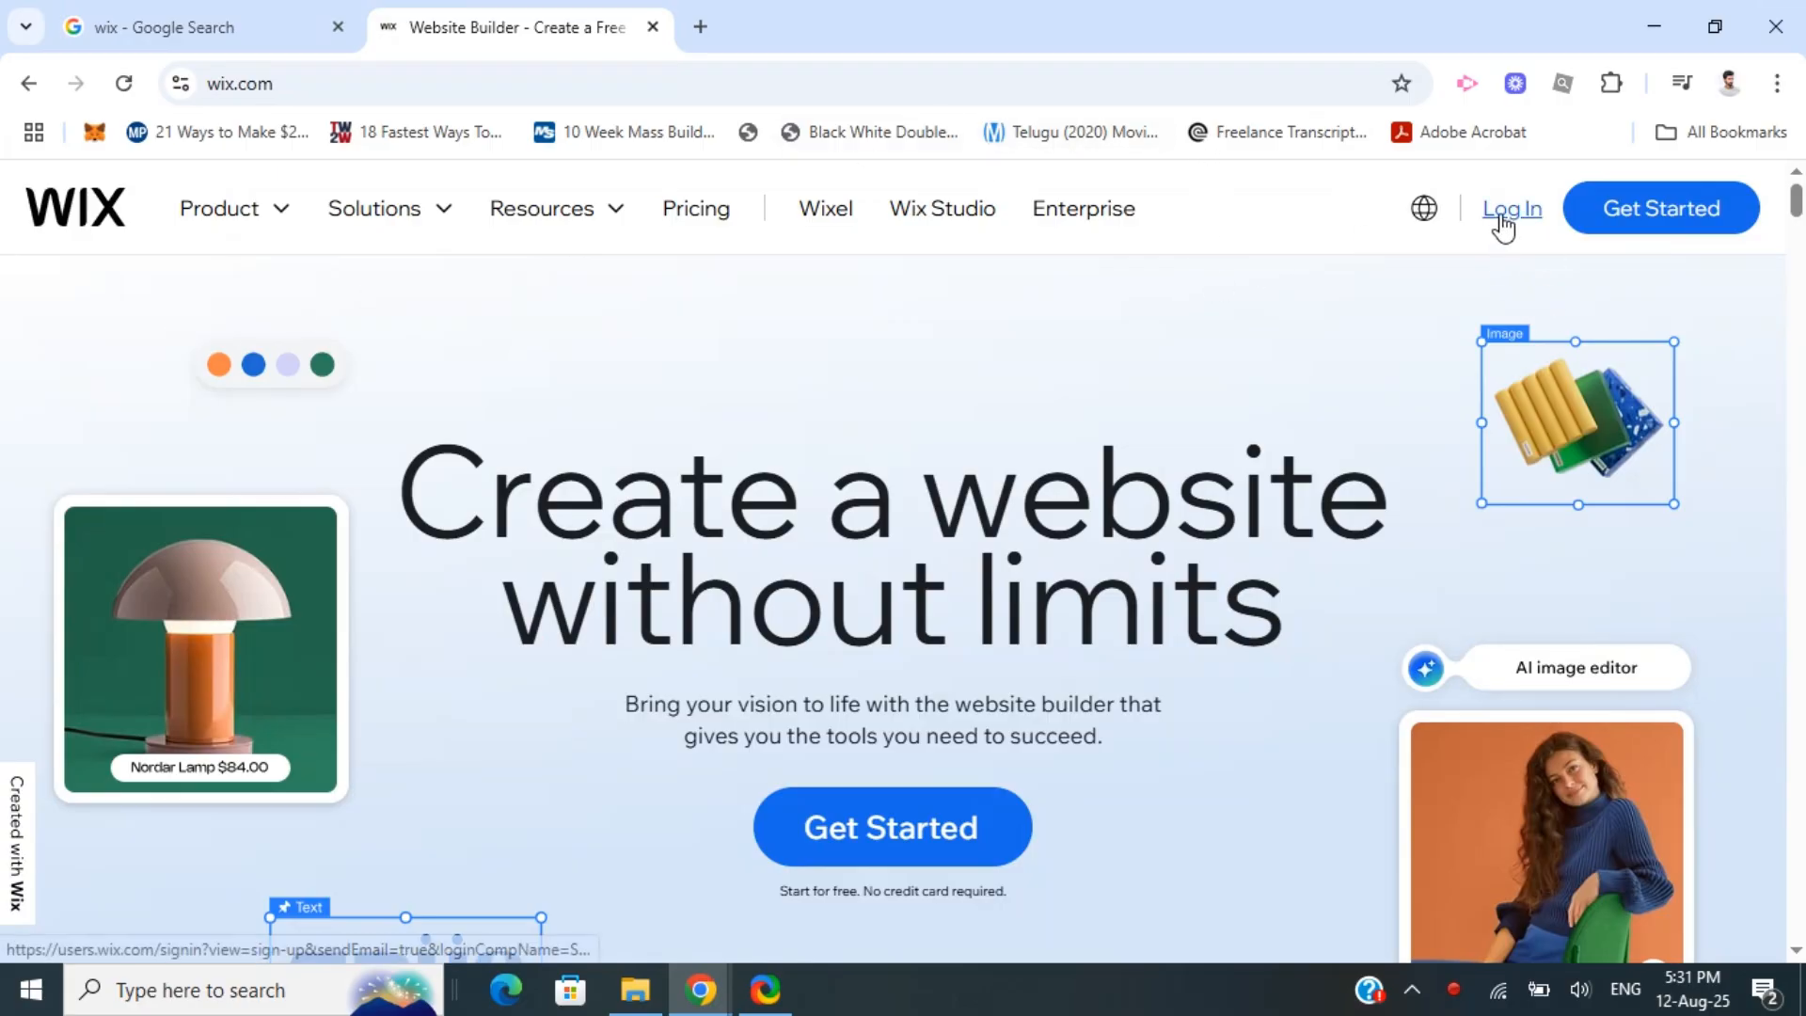
Log in to Wix with the Google account and start creating a new site.
left_click(1637, 218)
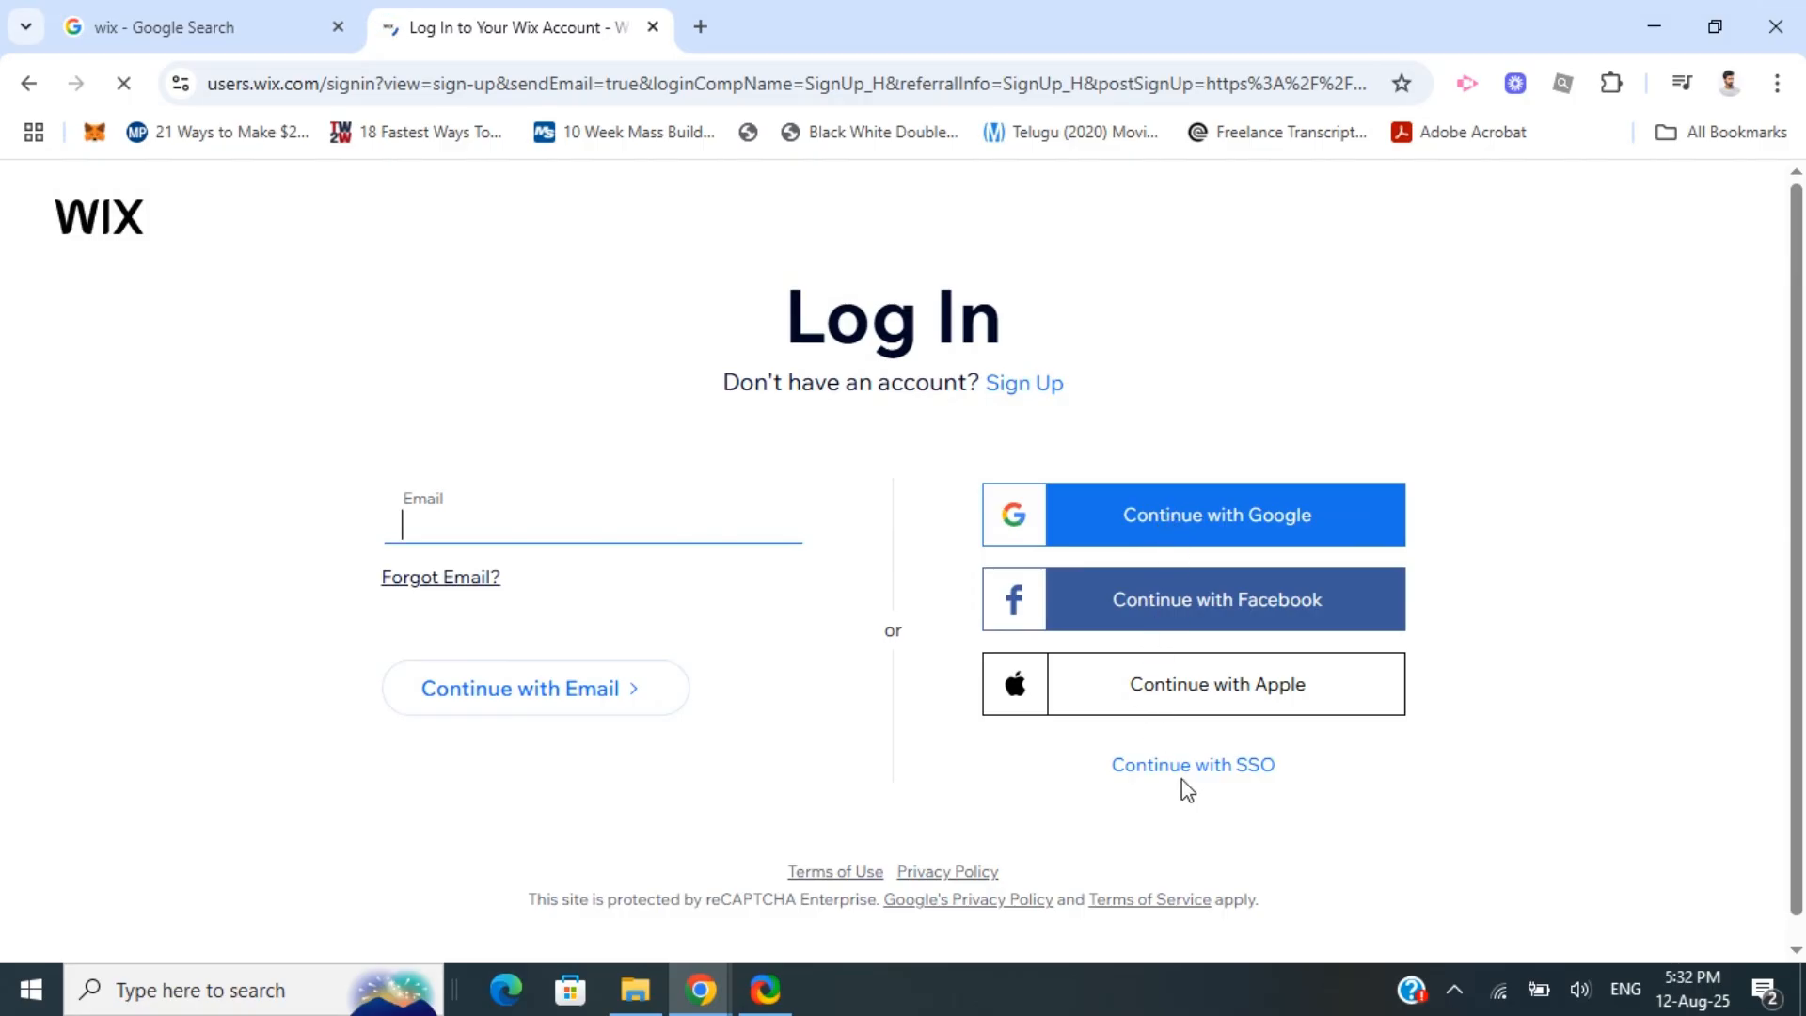
left_click(1130, 524)
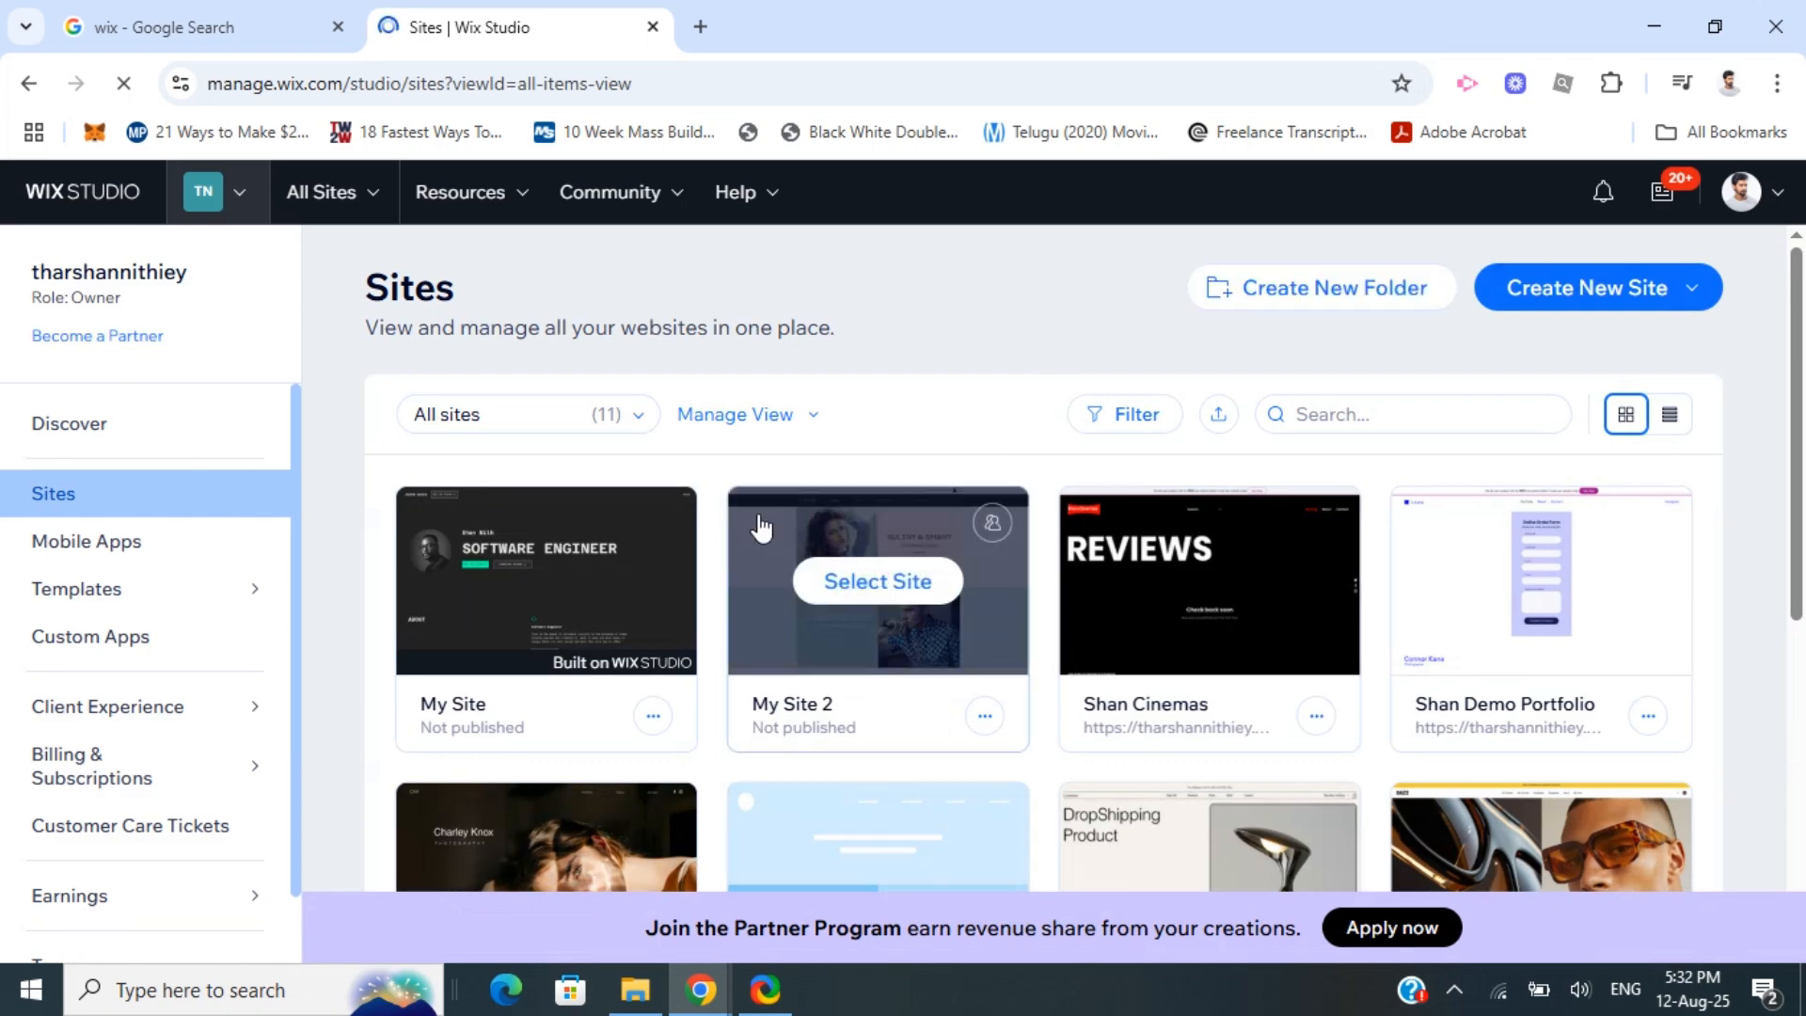
left_click(1585, 296)
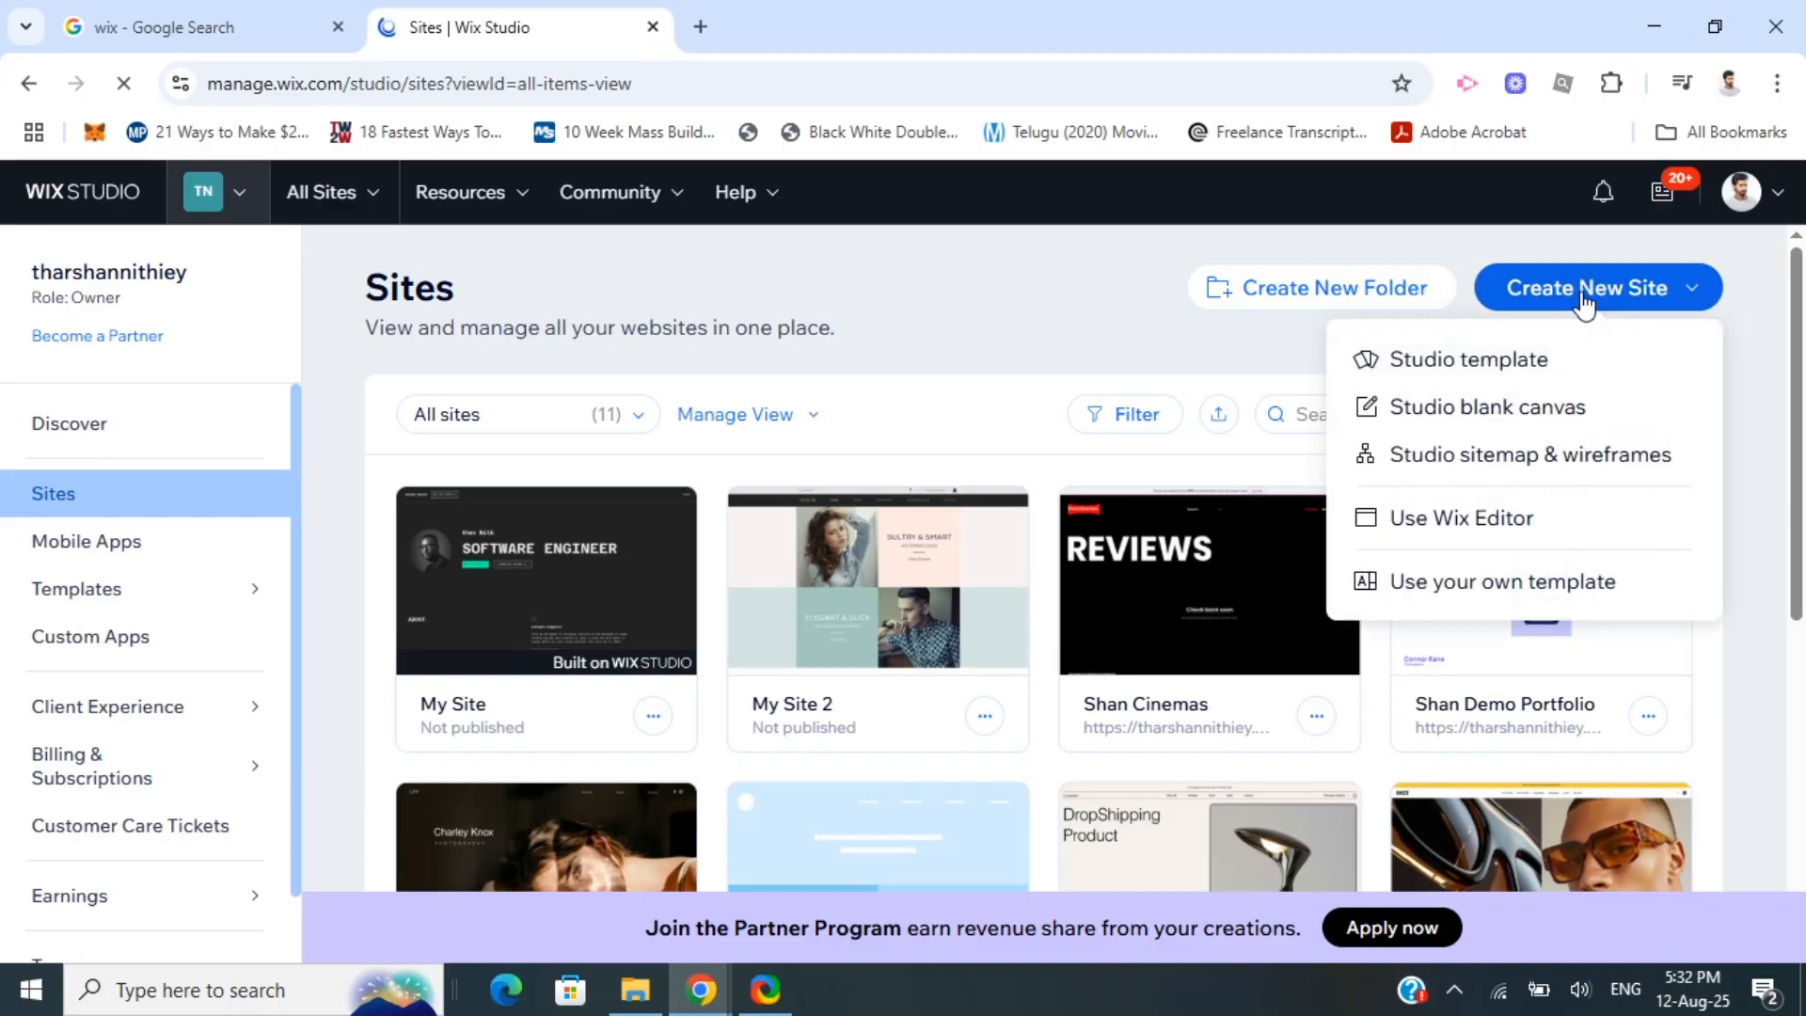
left_click(1586, 298)
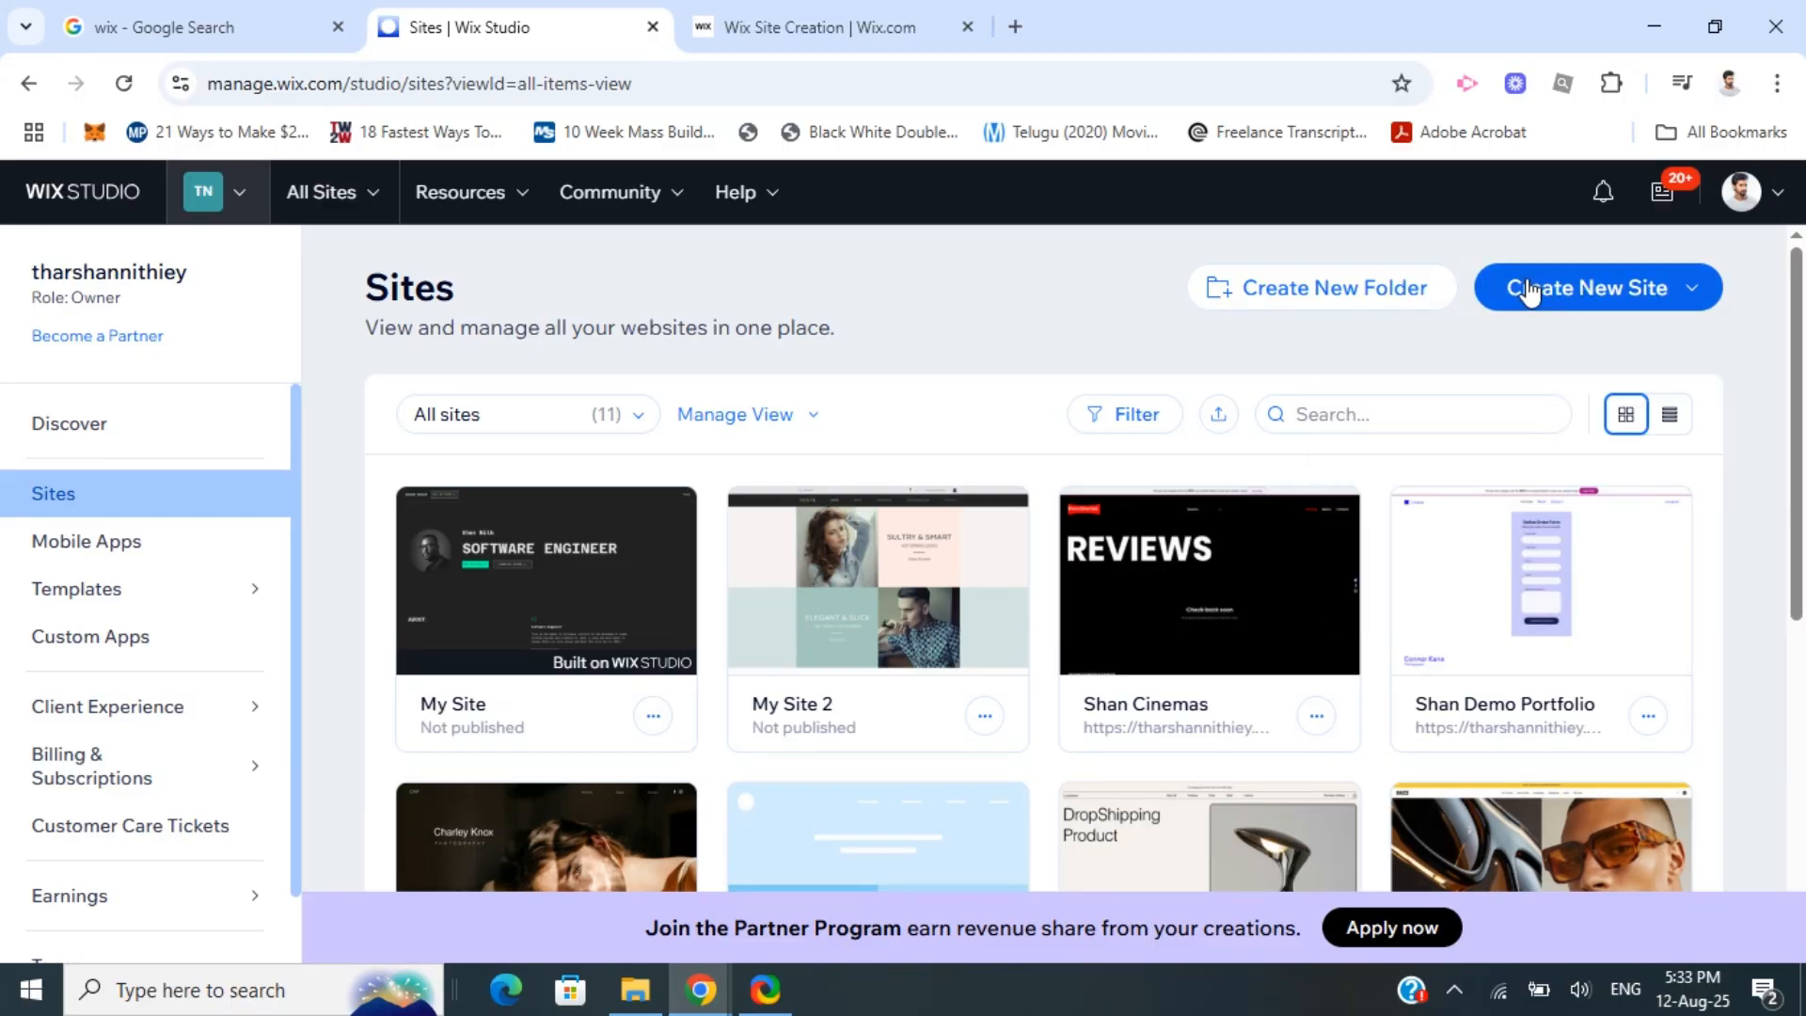
left_click(799, 29)
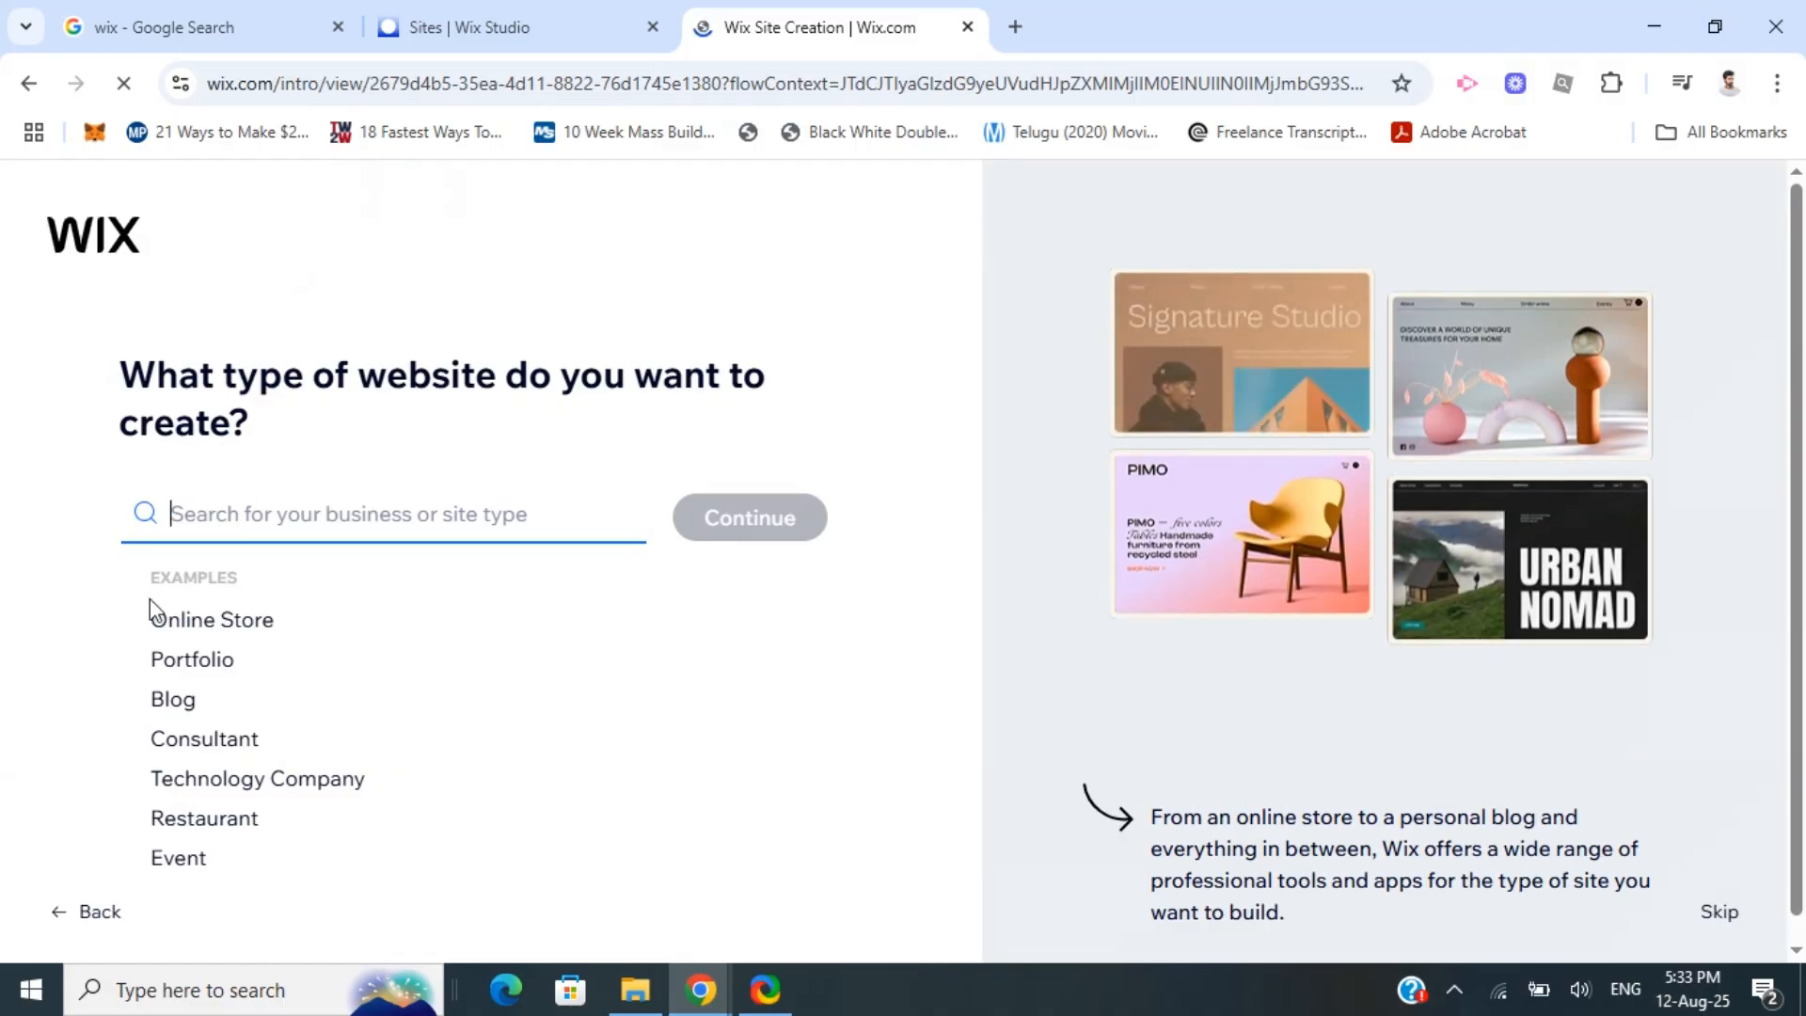
Choose Portfolio as the type of website to create and continue to the site setup.
left_click(192, 666)
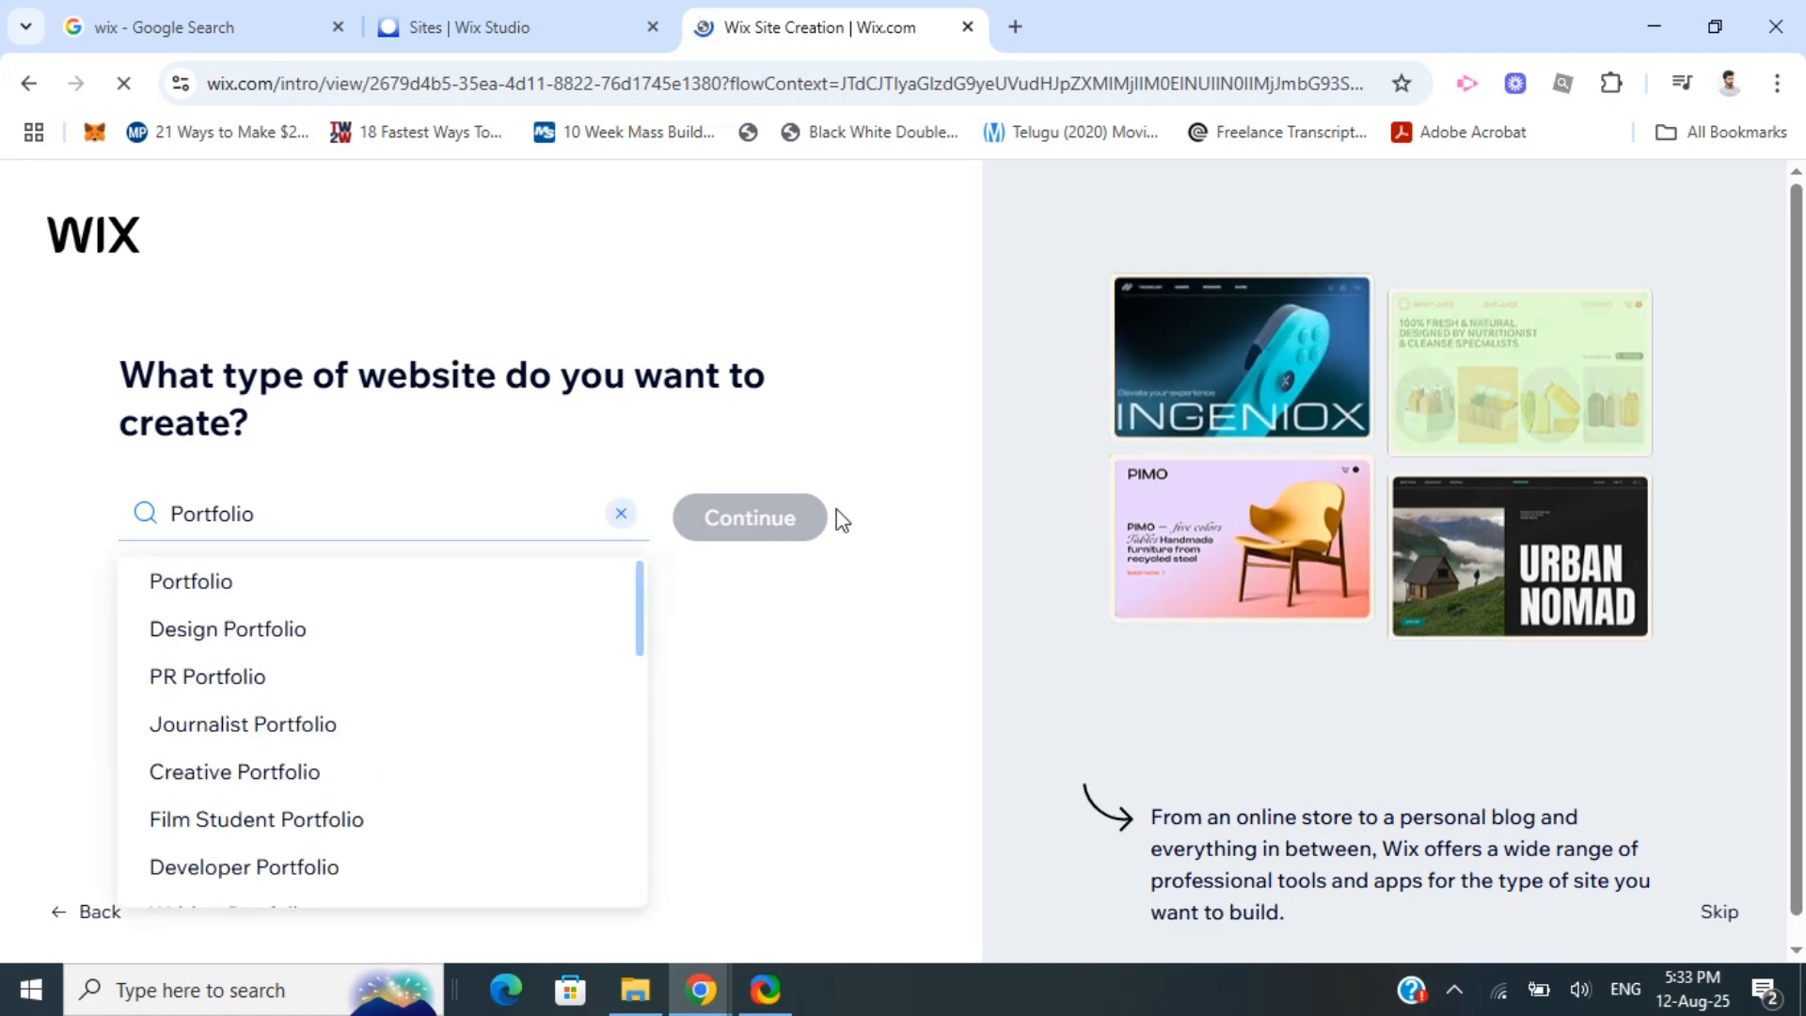
left_click(188, 592)
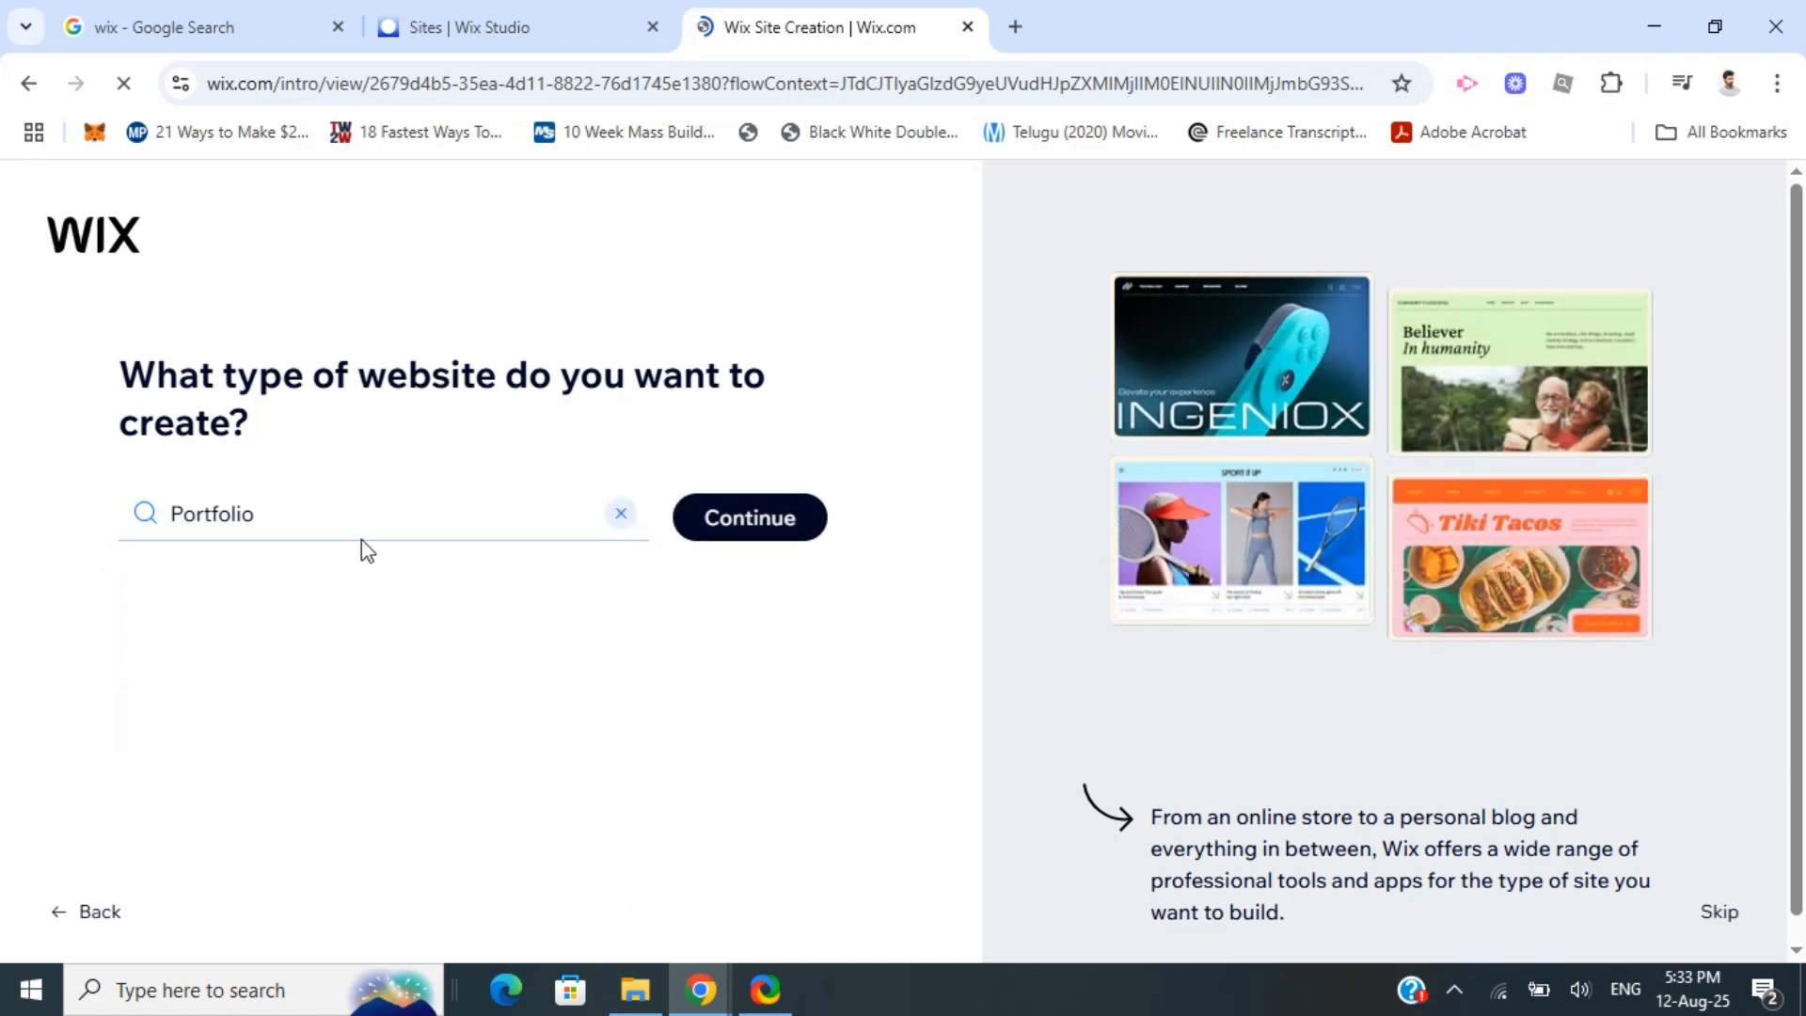
left_click(777, 535)
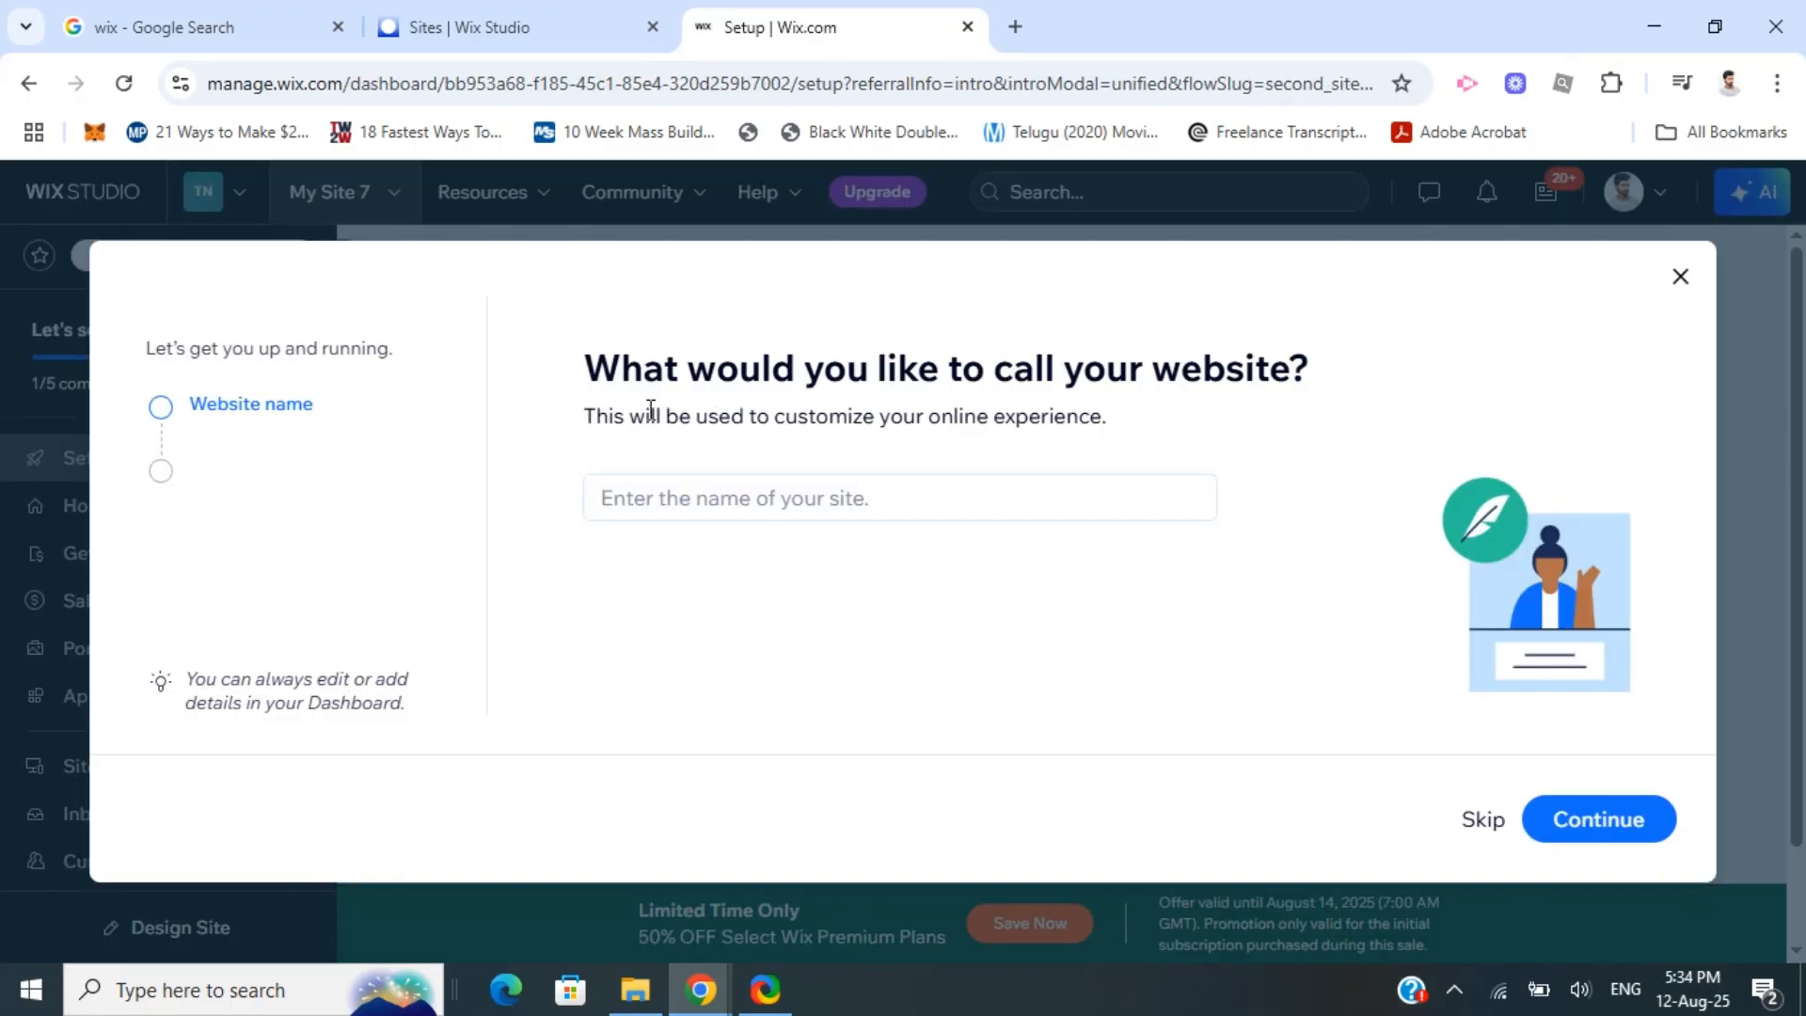
Name the website Portfolio and skip the selection of additional apps.
left_click(639, 499)
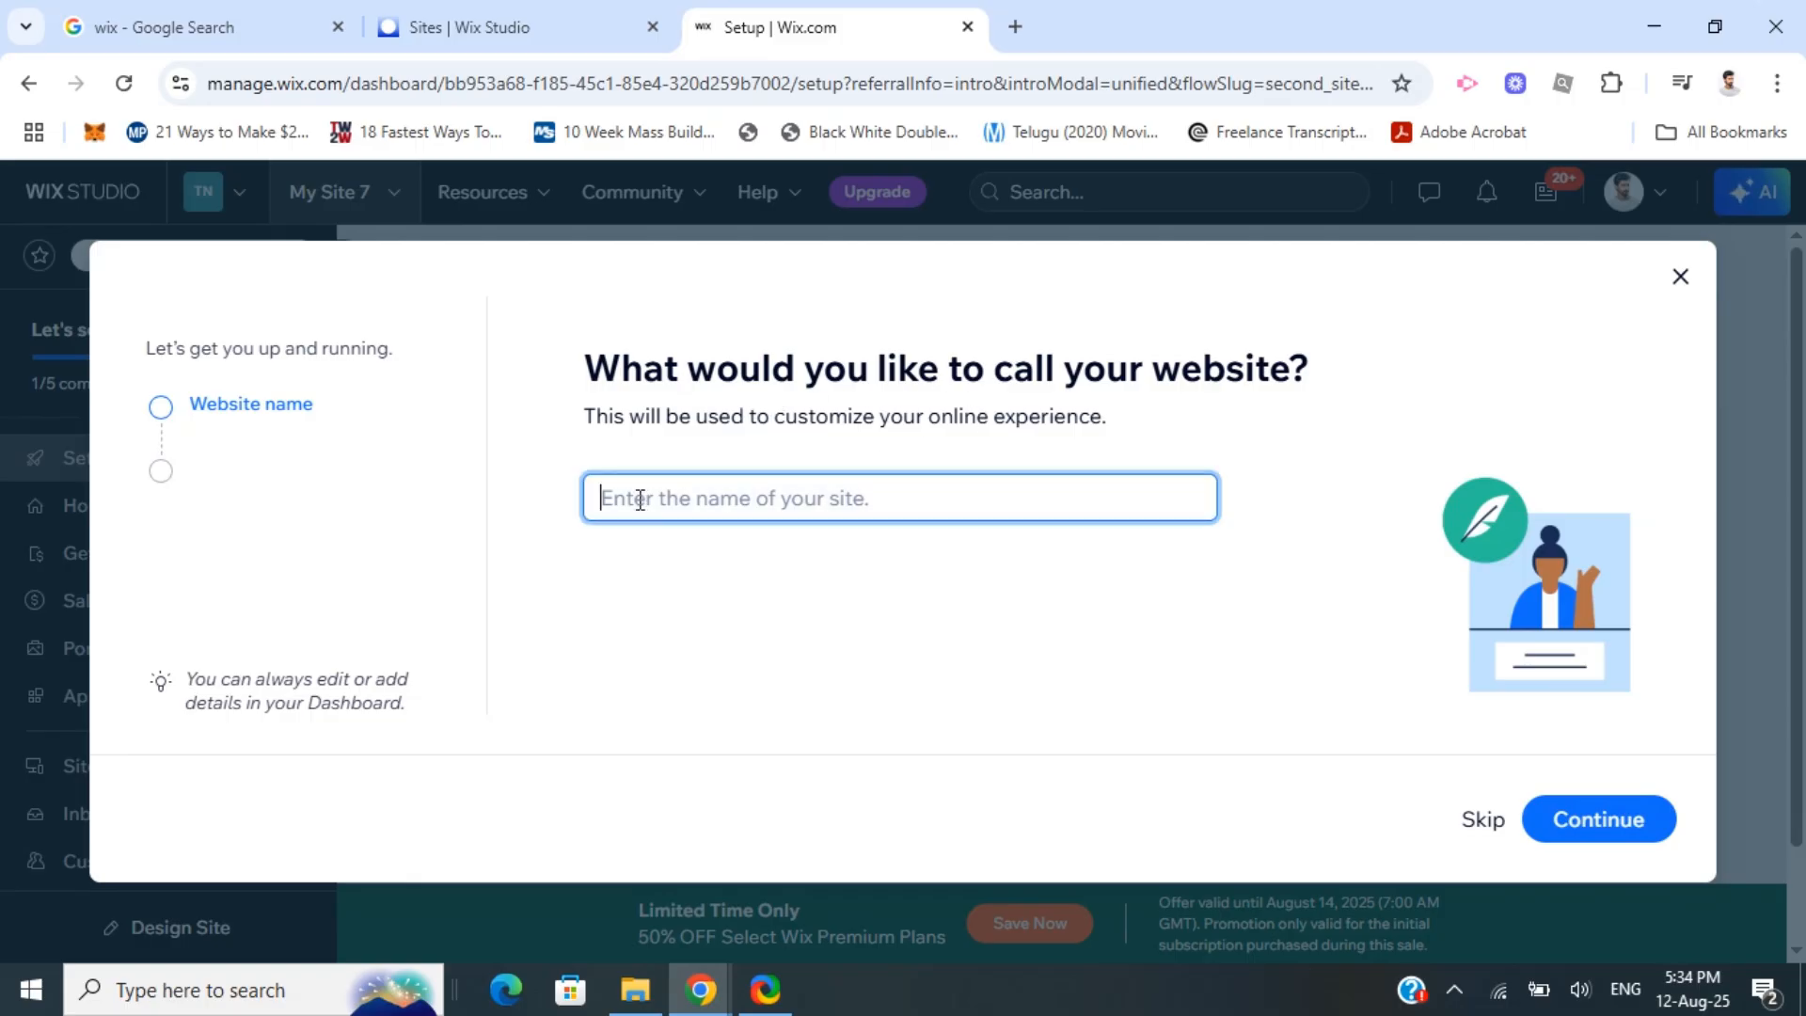
type("Portfolio")
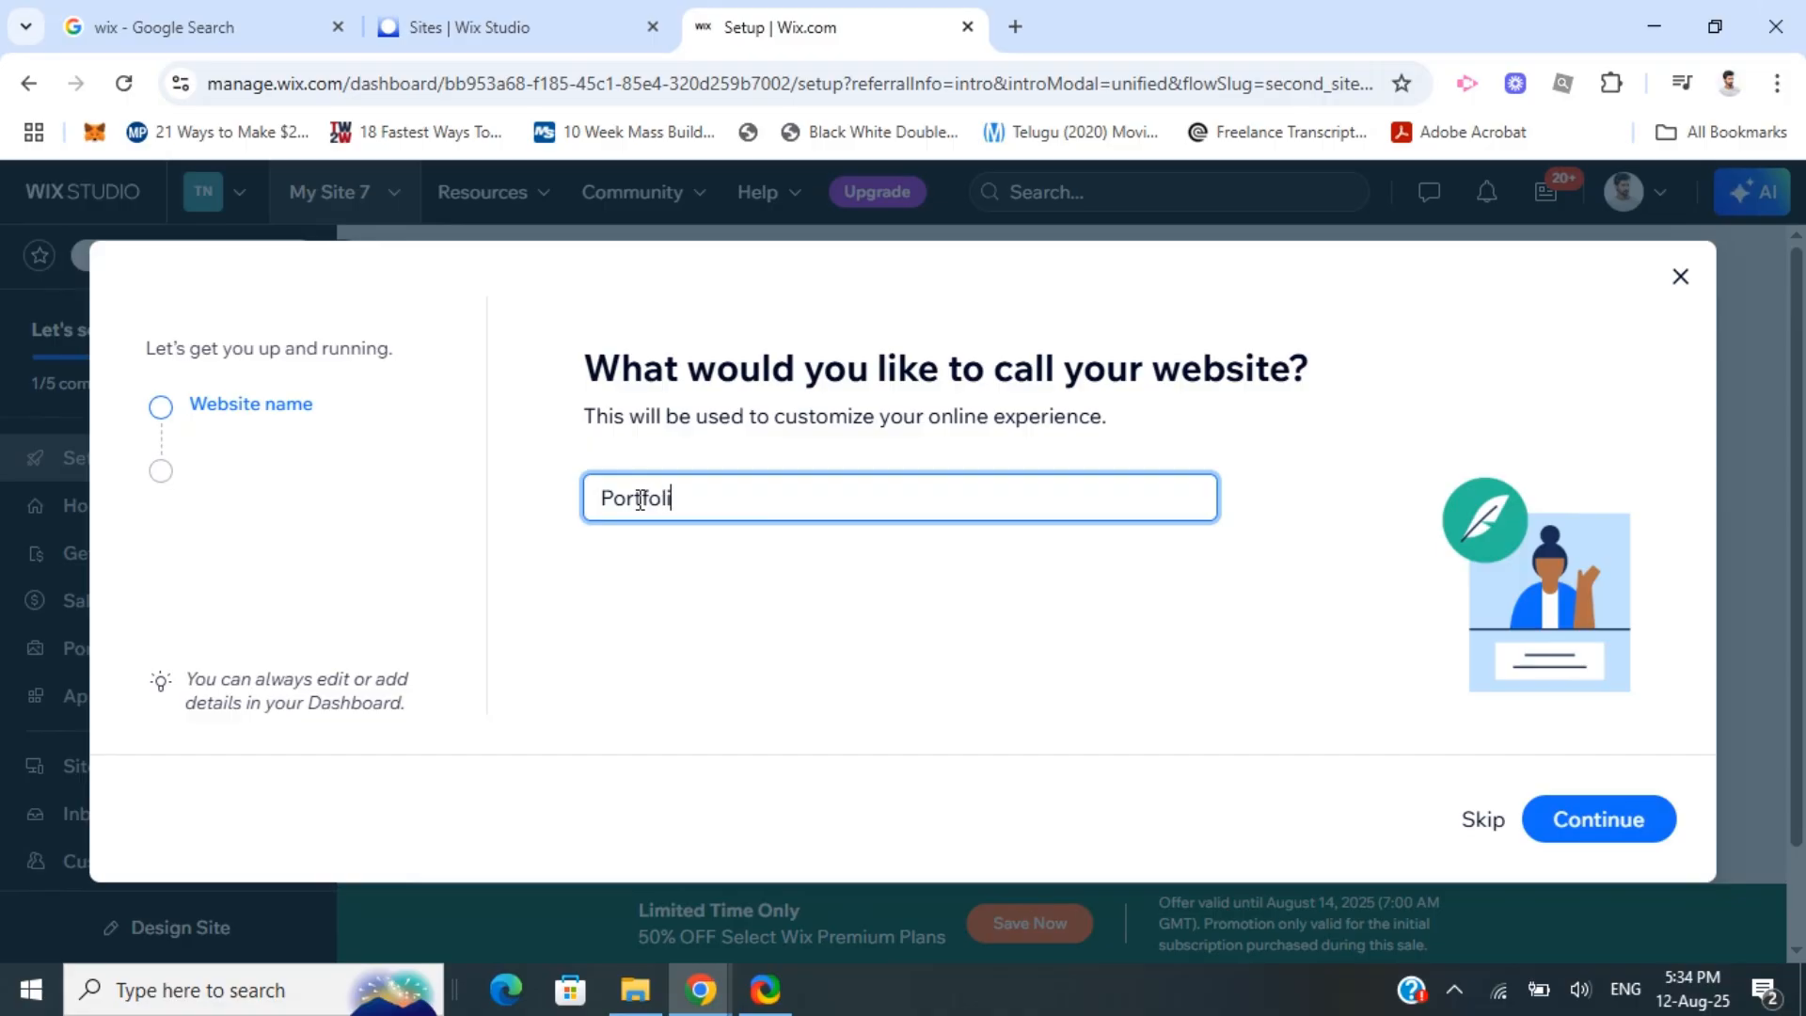
left_click(1590, 817)
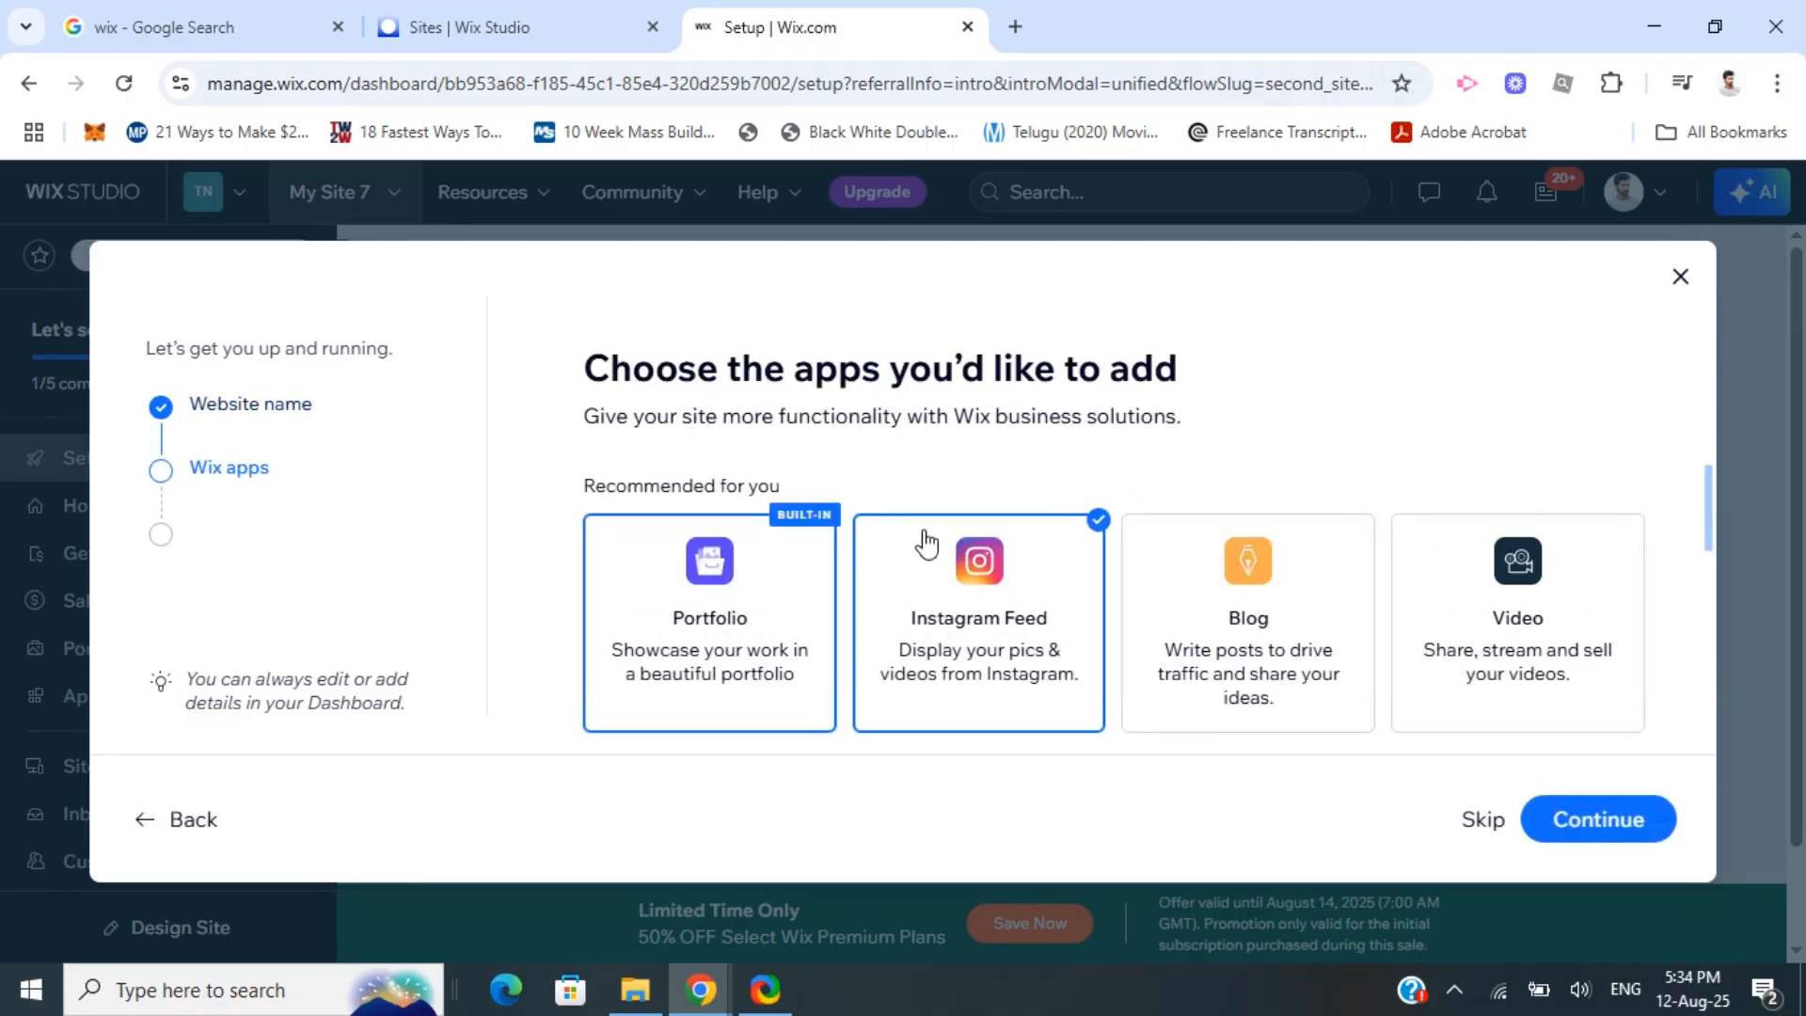
scroll(1023, 516, "down", 6)
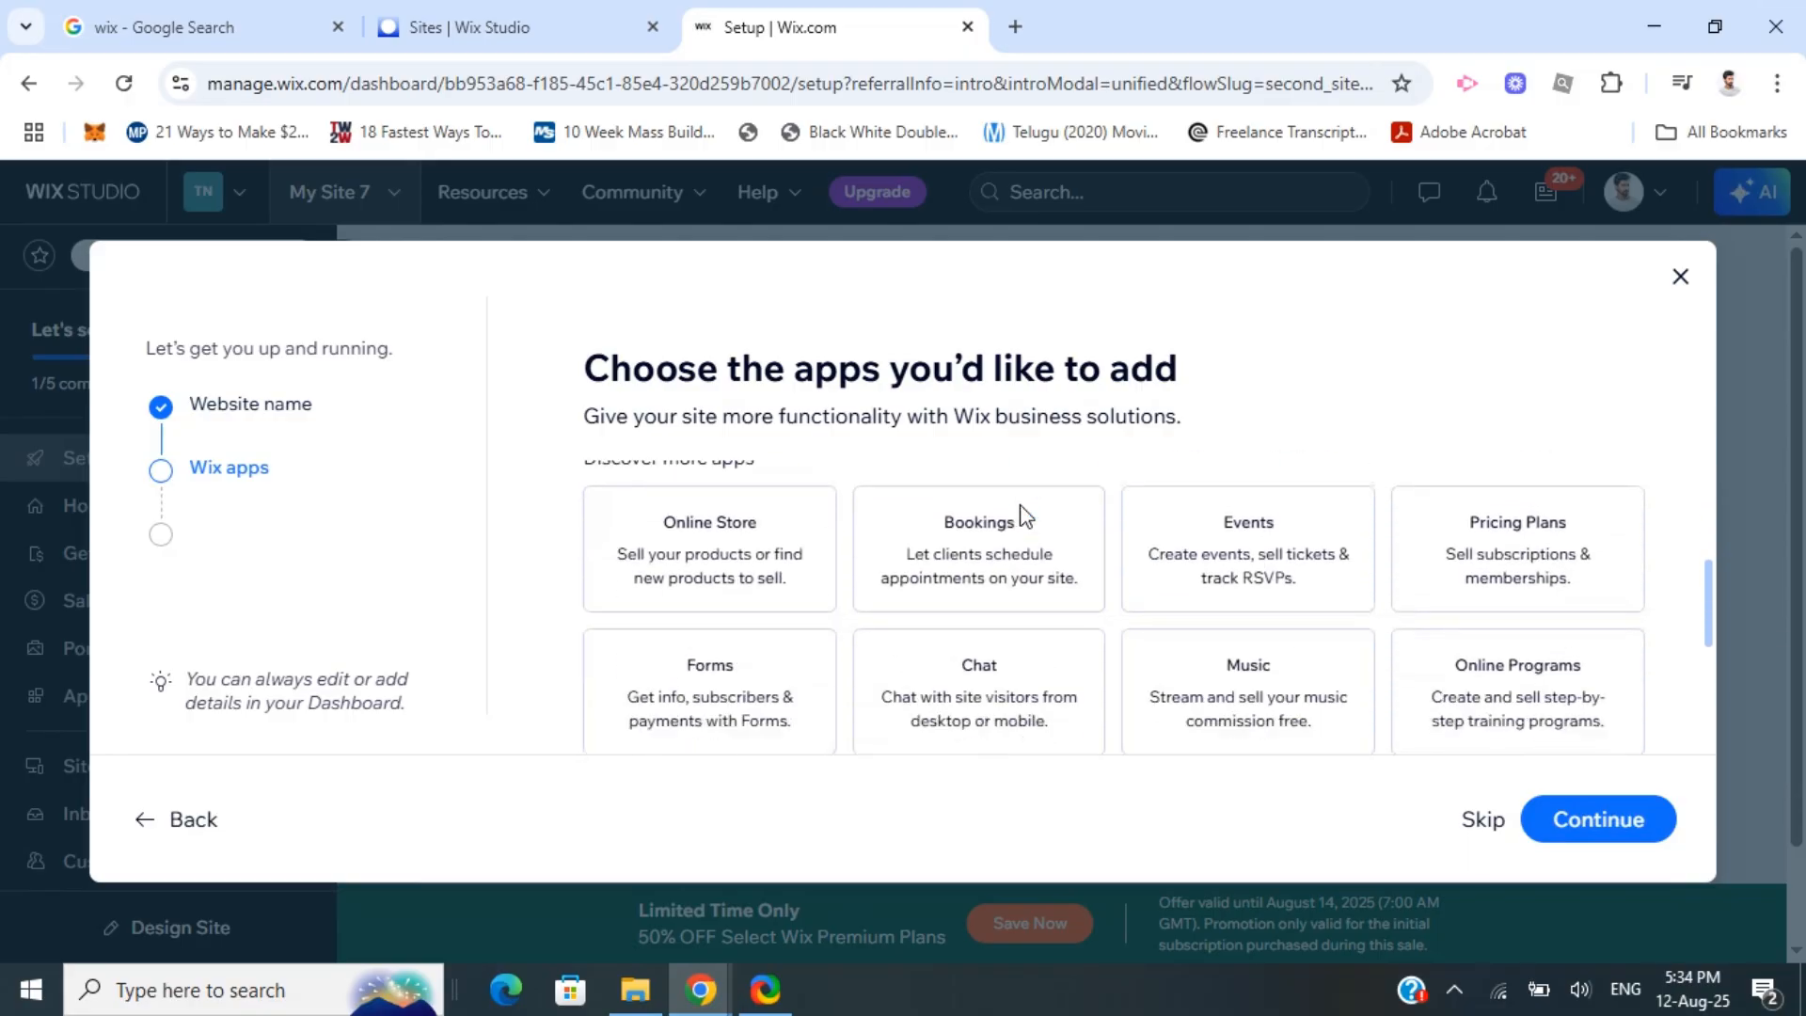
scroll(1274, 617, "up", 6)
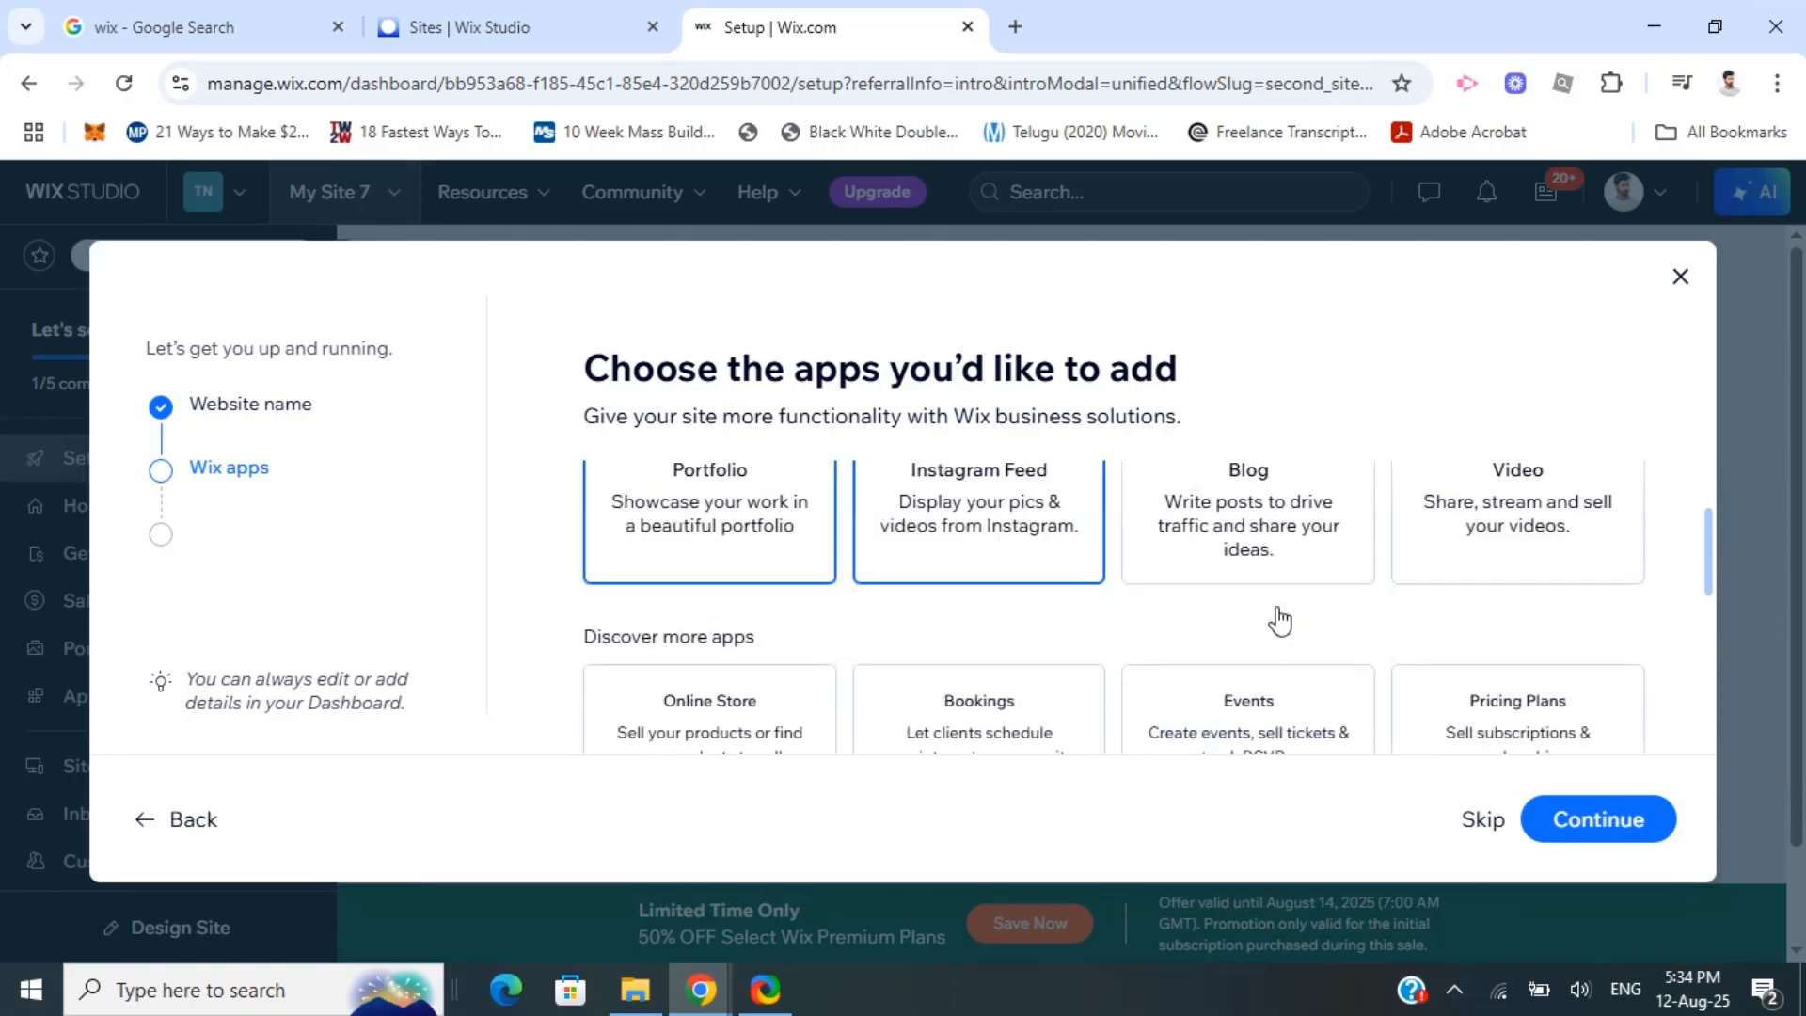
left_click(1483, 829)
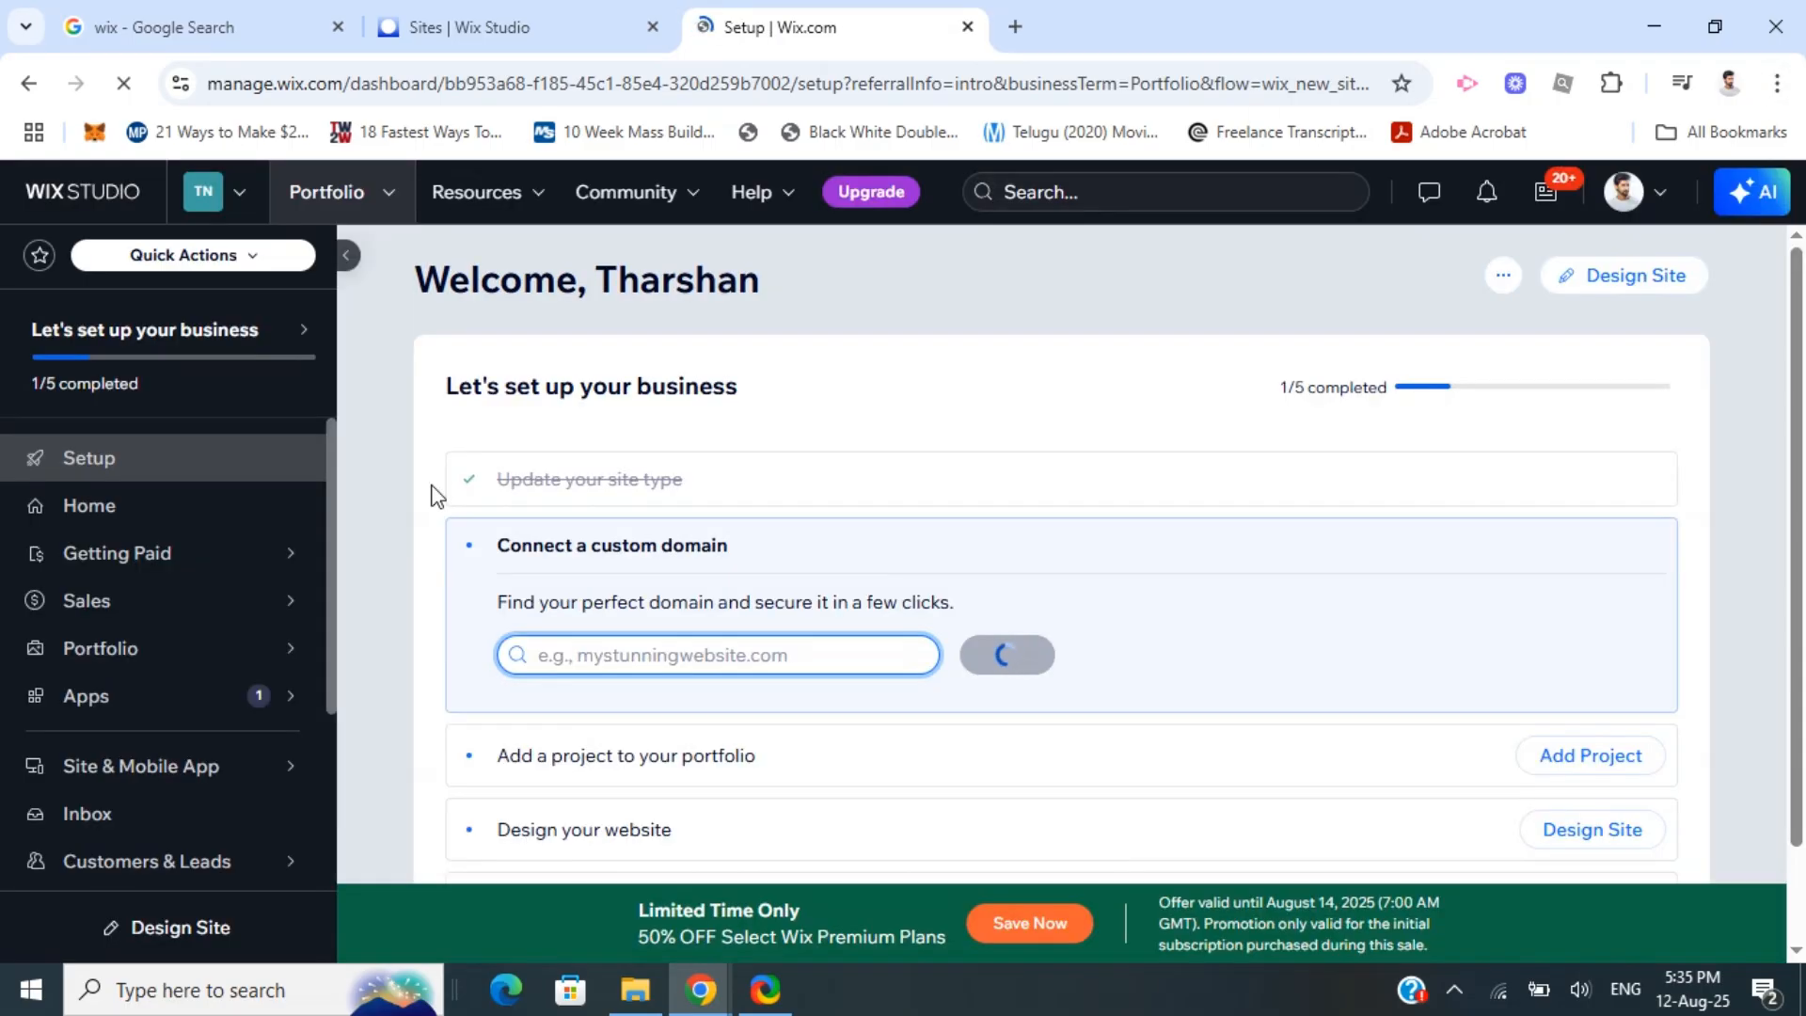
Start designing the website from the setup checklist, choosing to customize a template.
scroll(430, 495, "down", 2)
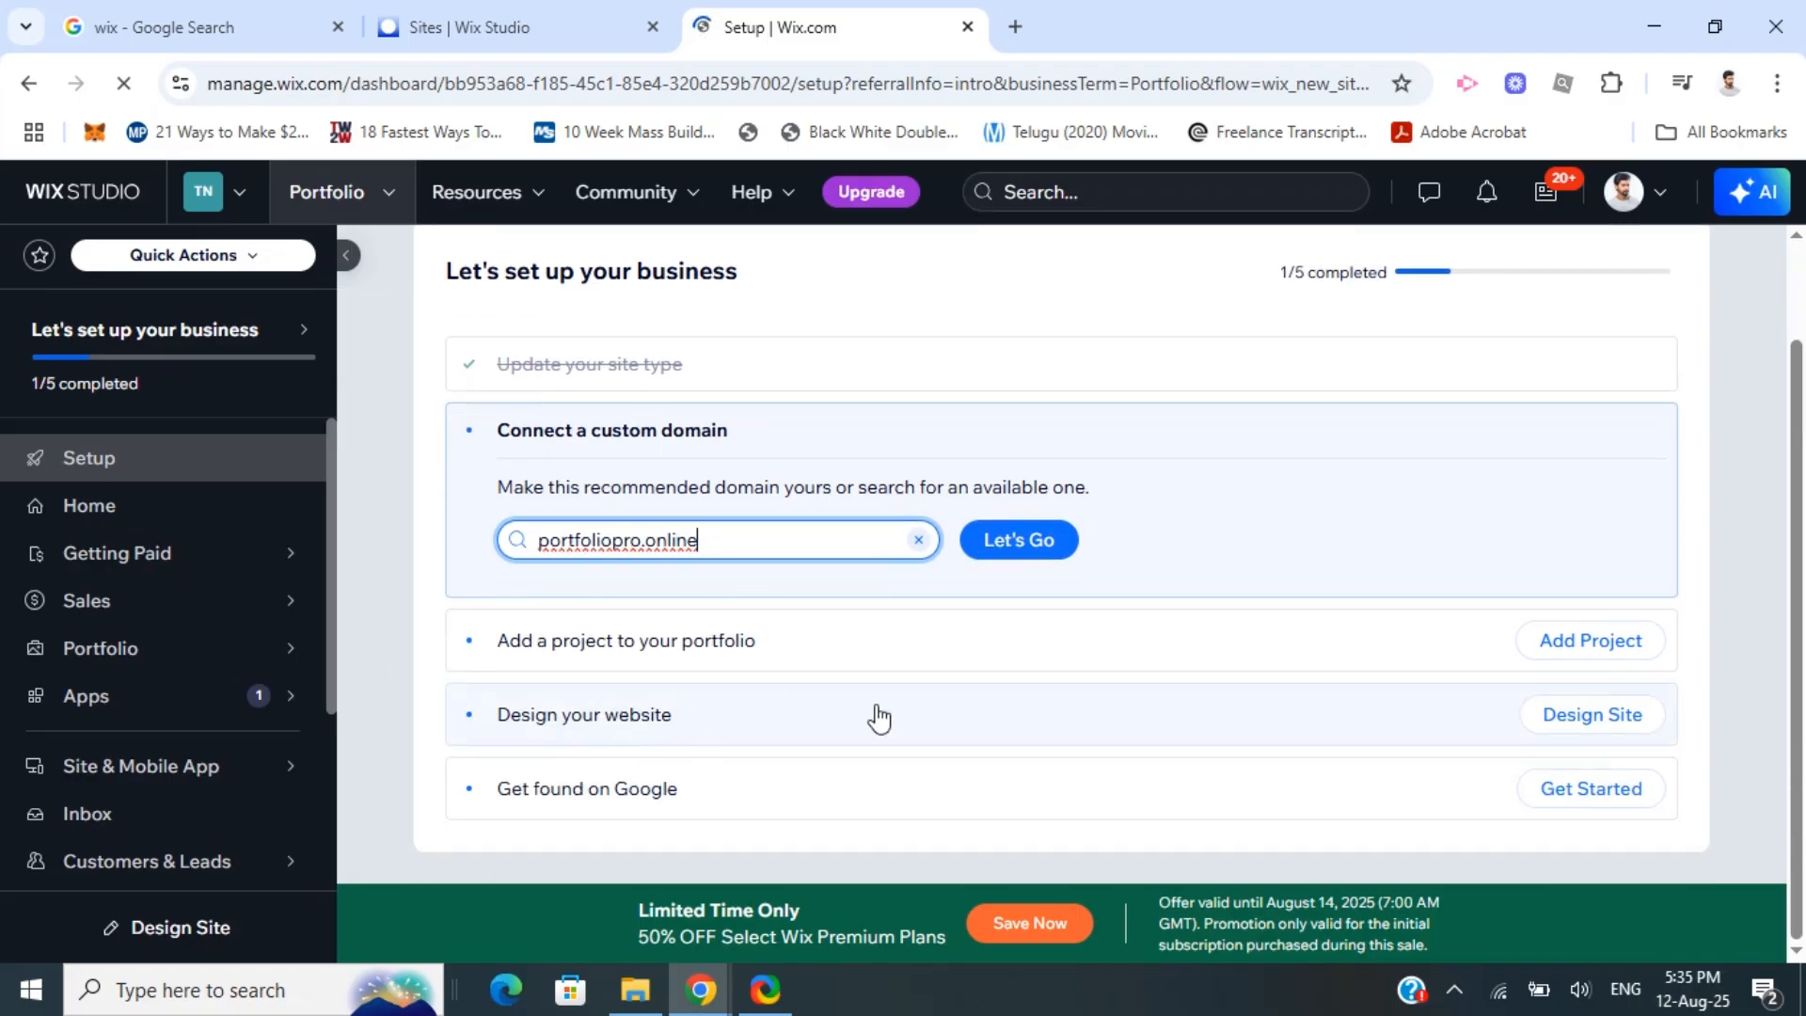
left_click(1593, 718)
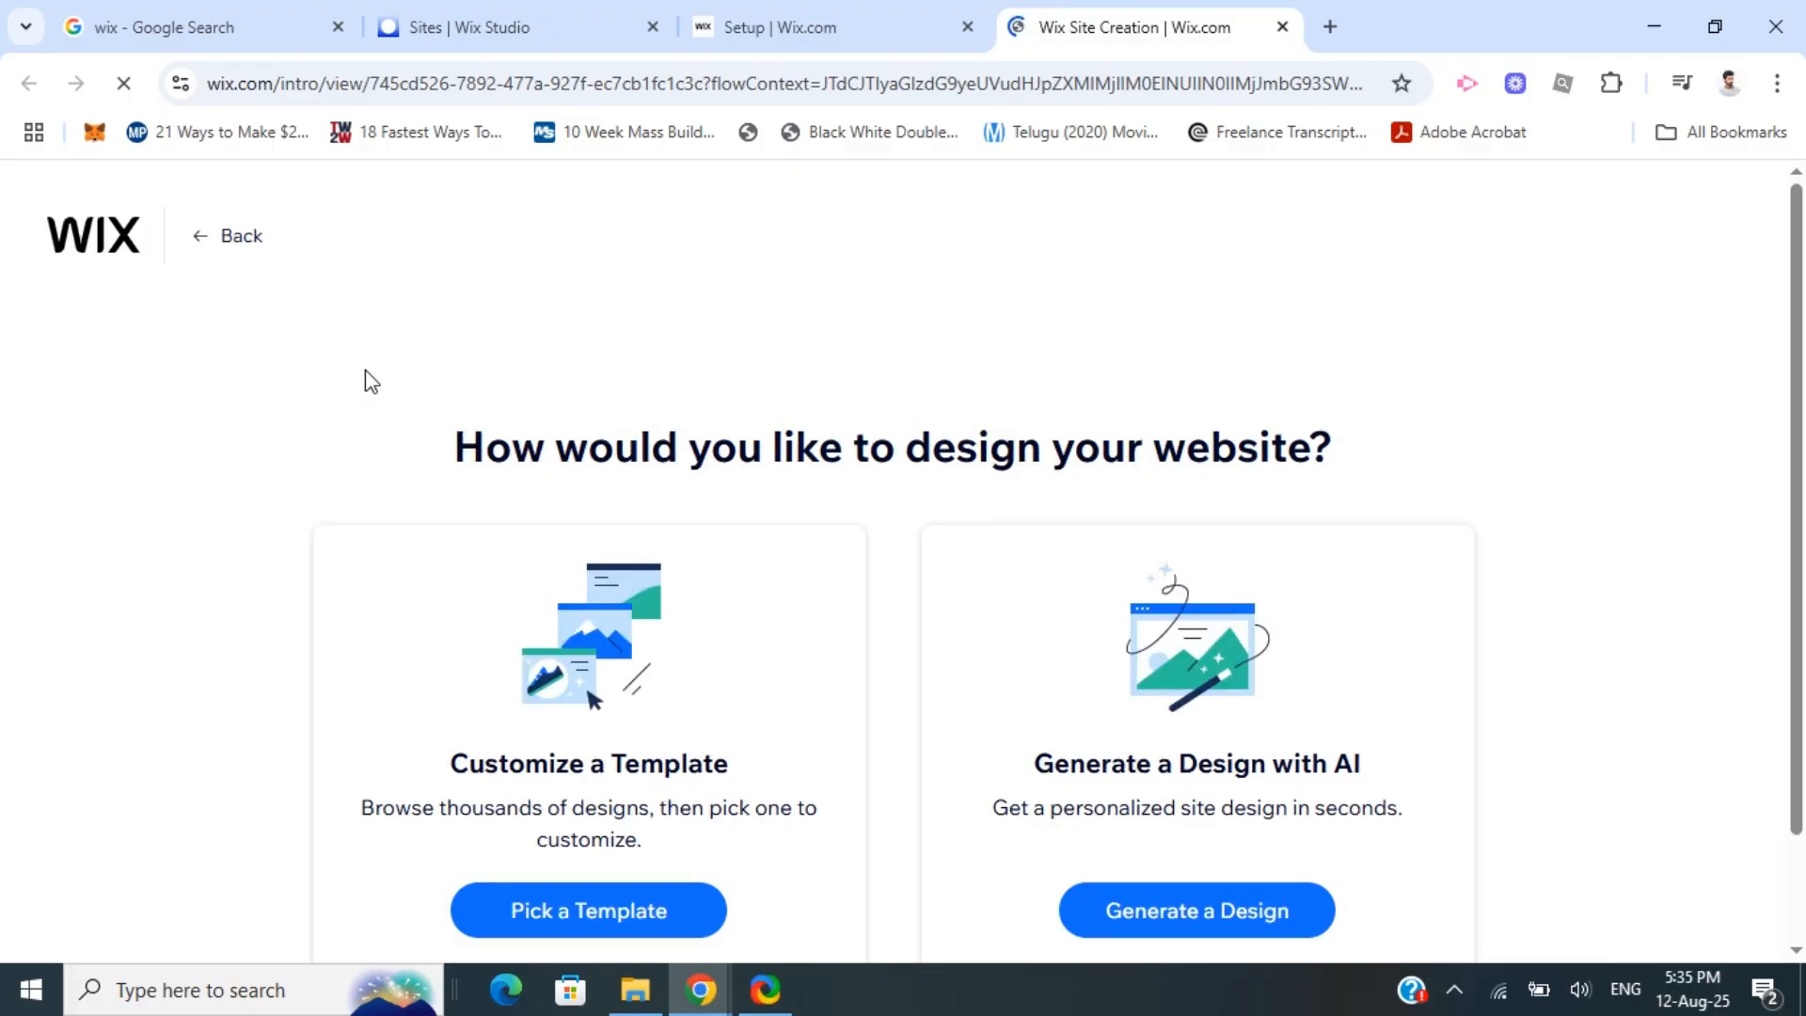
scroll(254, 448, "down", 2)
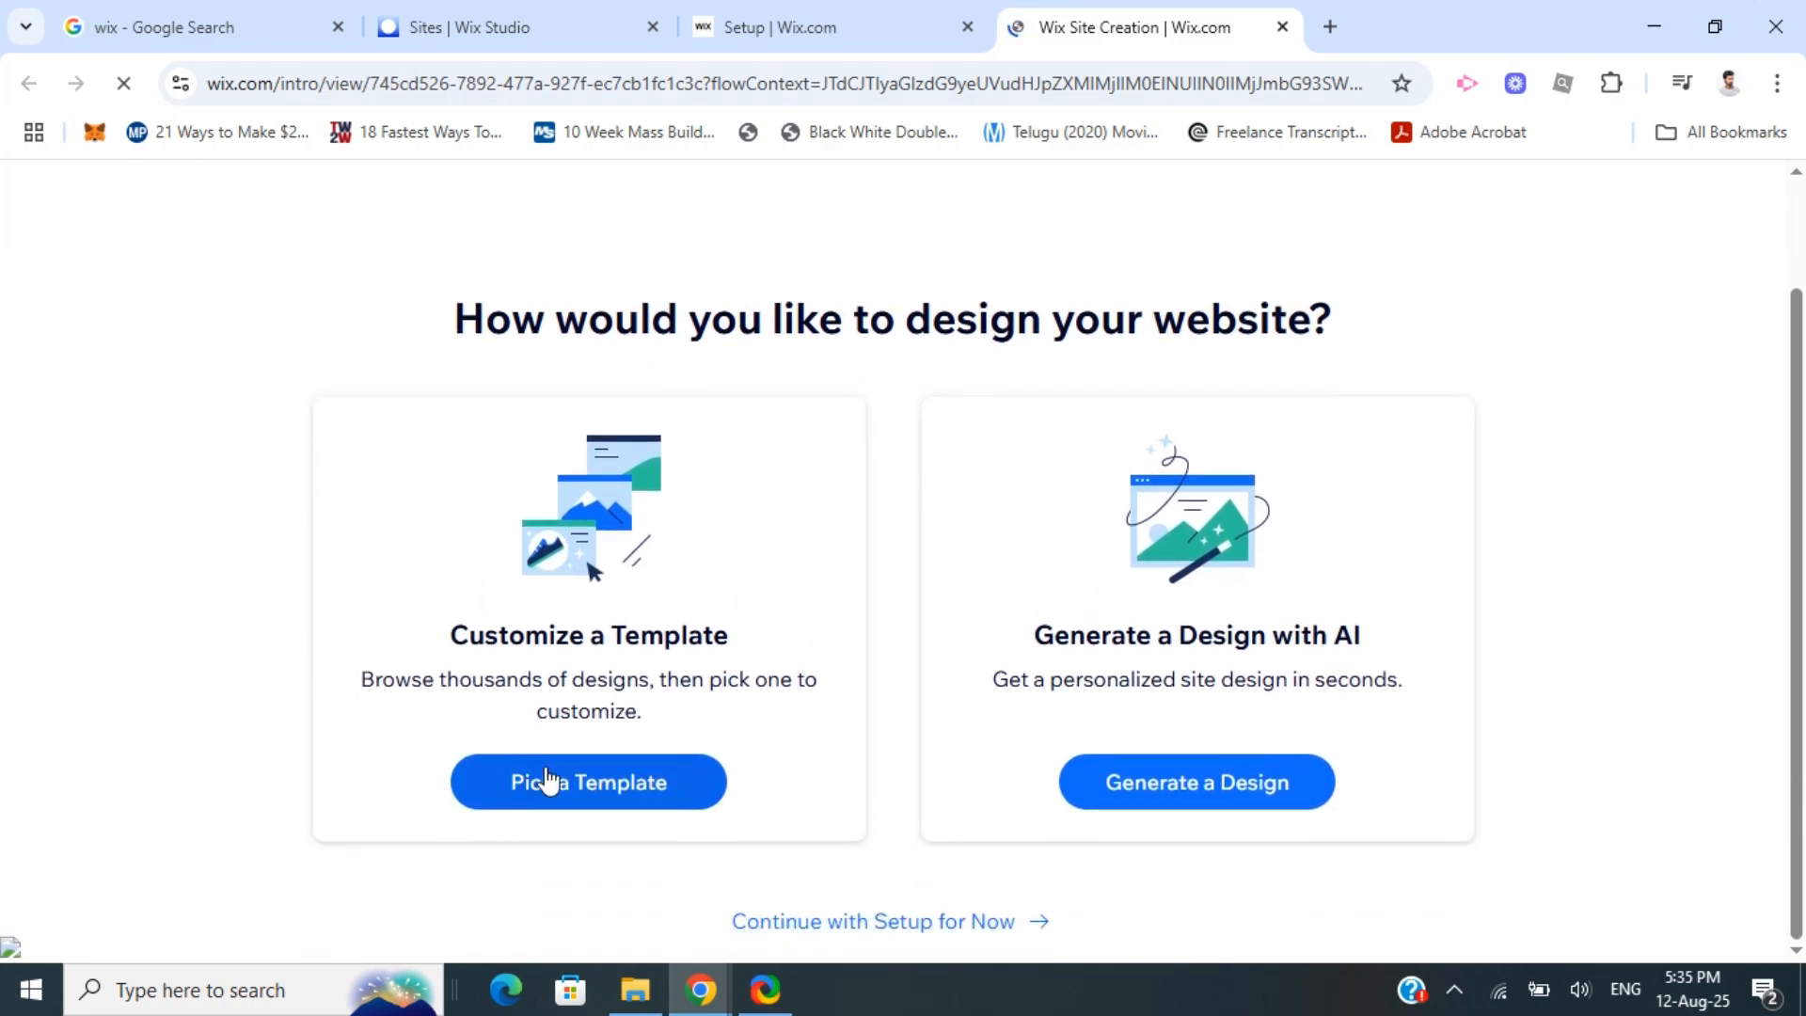
left_click(559, 788)
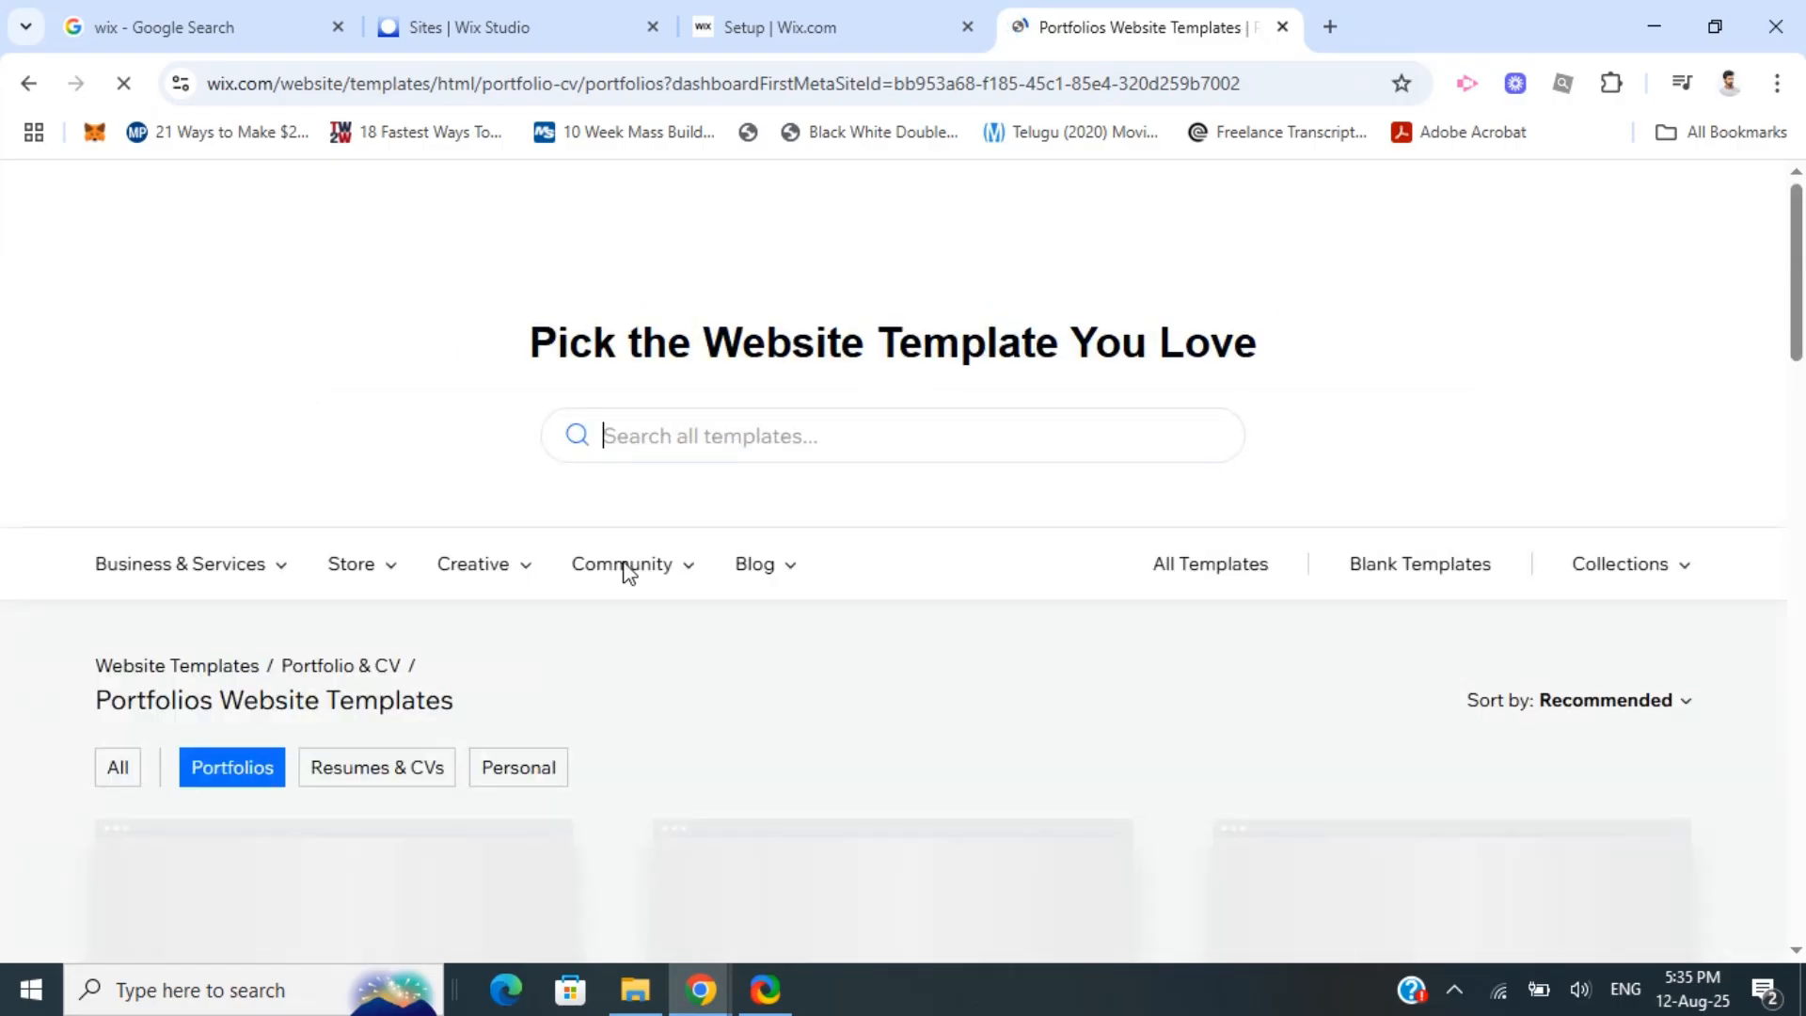
Examine the portfolio website templates on the first results page to find a suitable design.
mouse_move(624, 572)
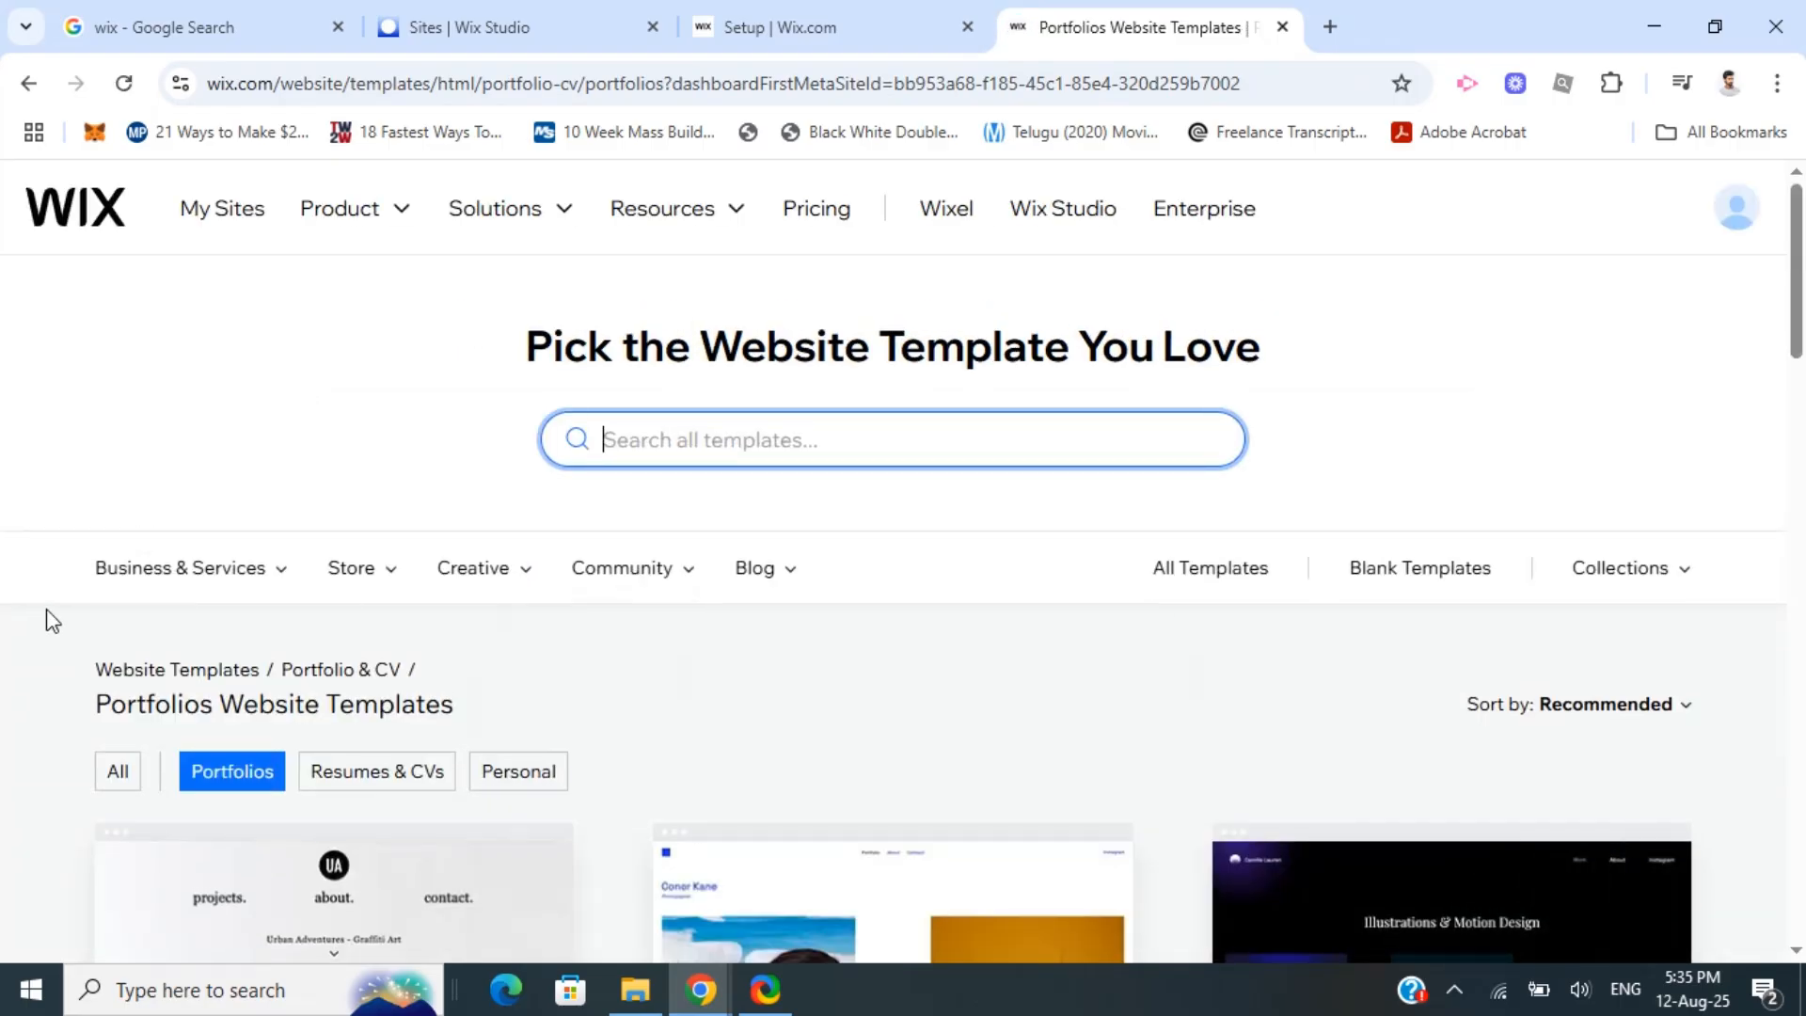
scroll(45, 622, "down", 4)
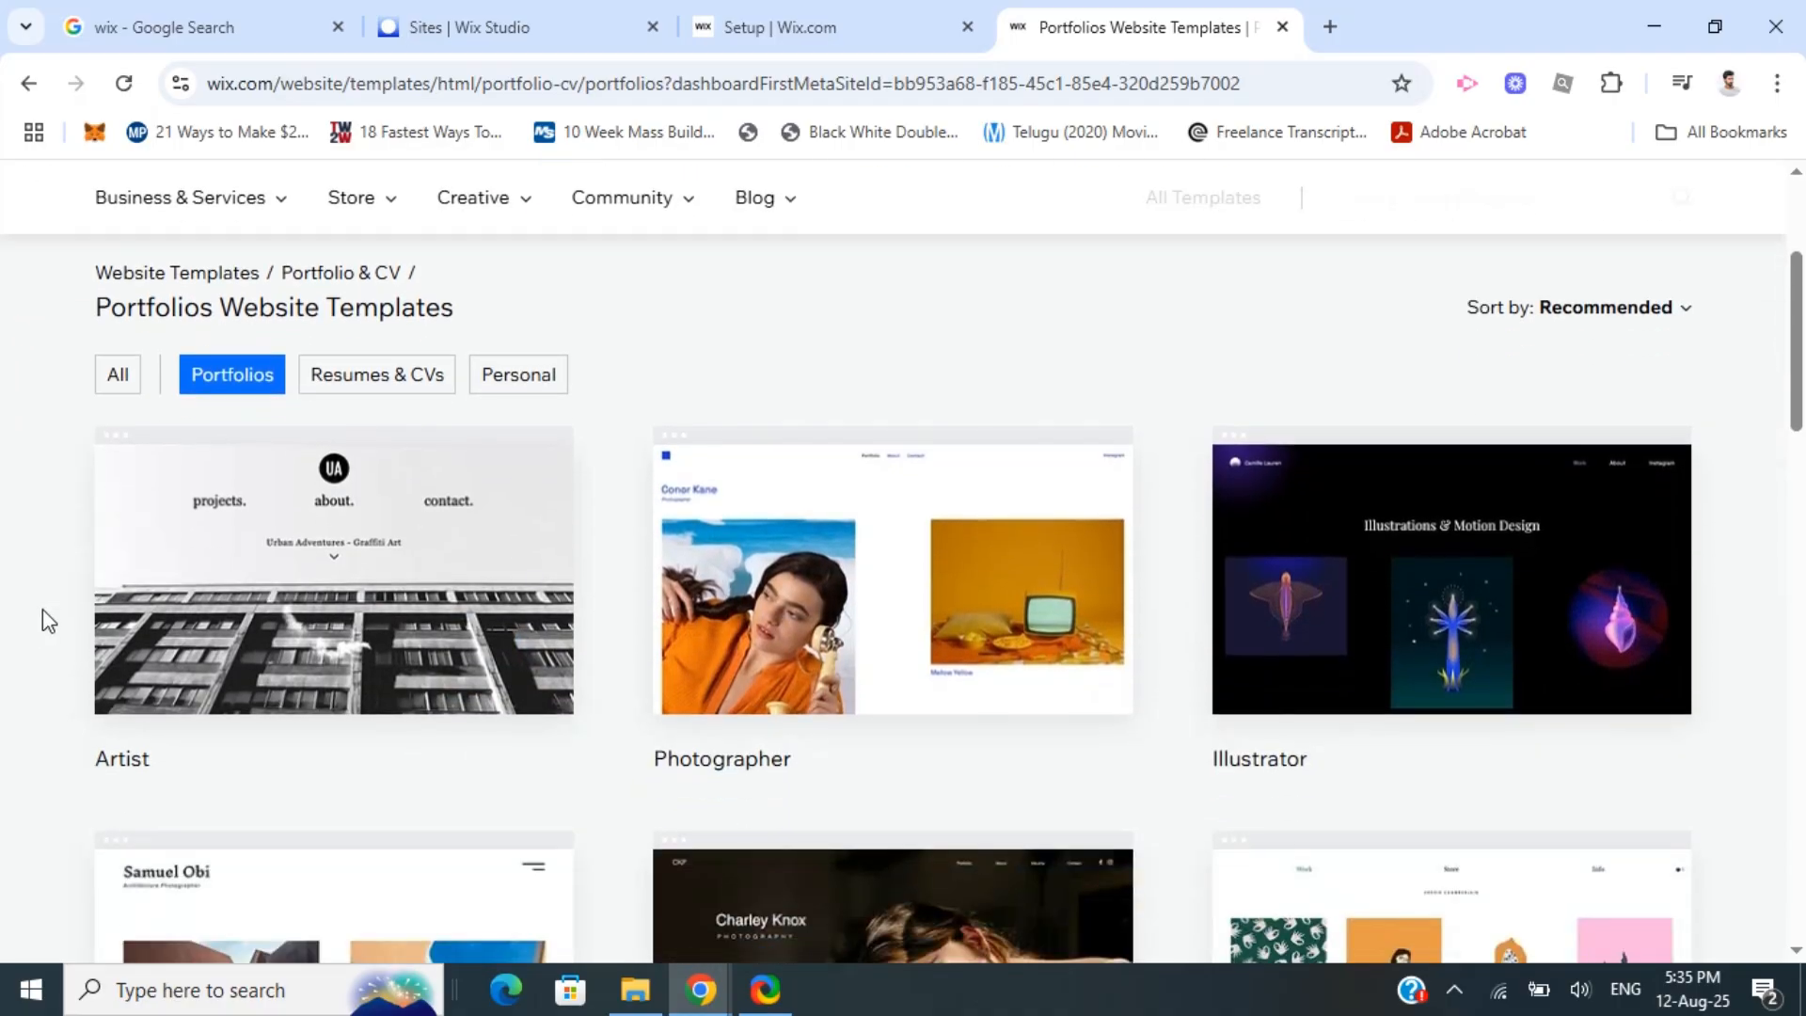
scroll(1331, 722, "down", 4)
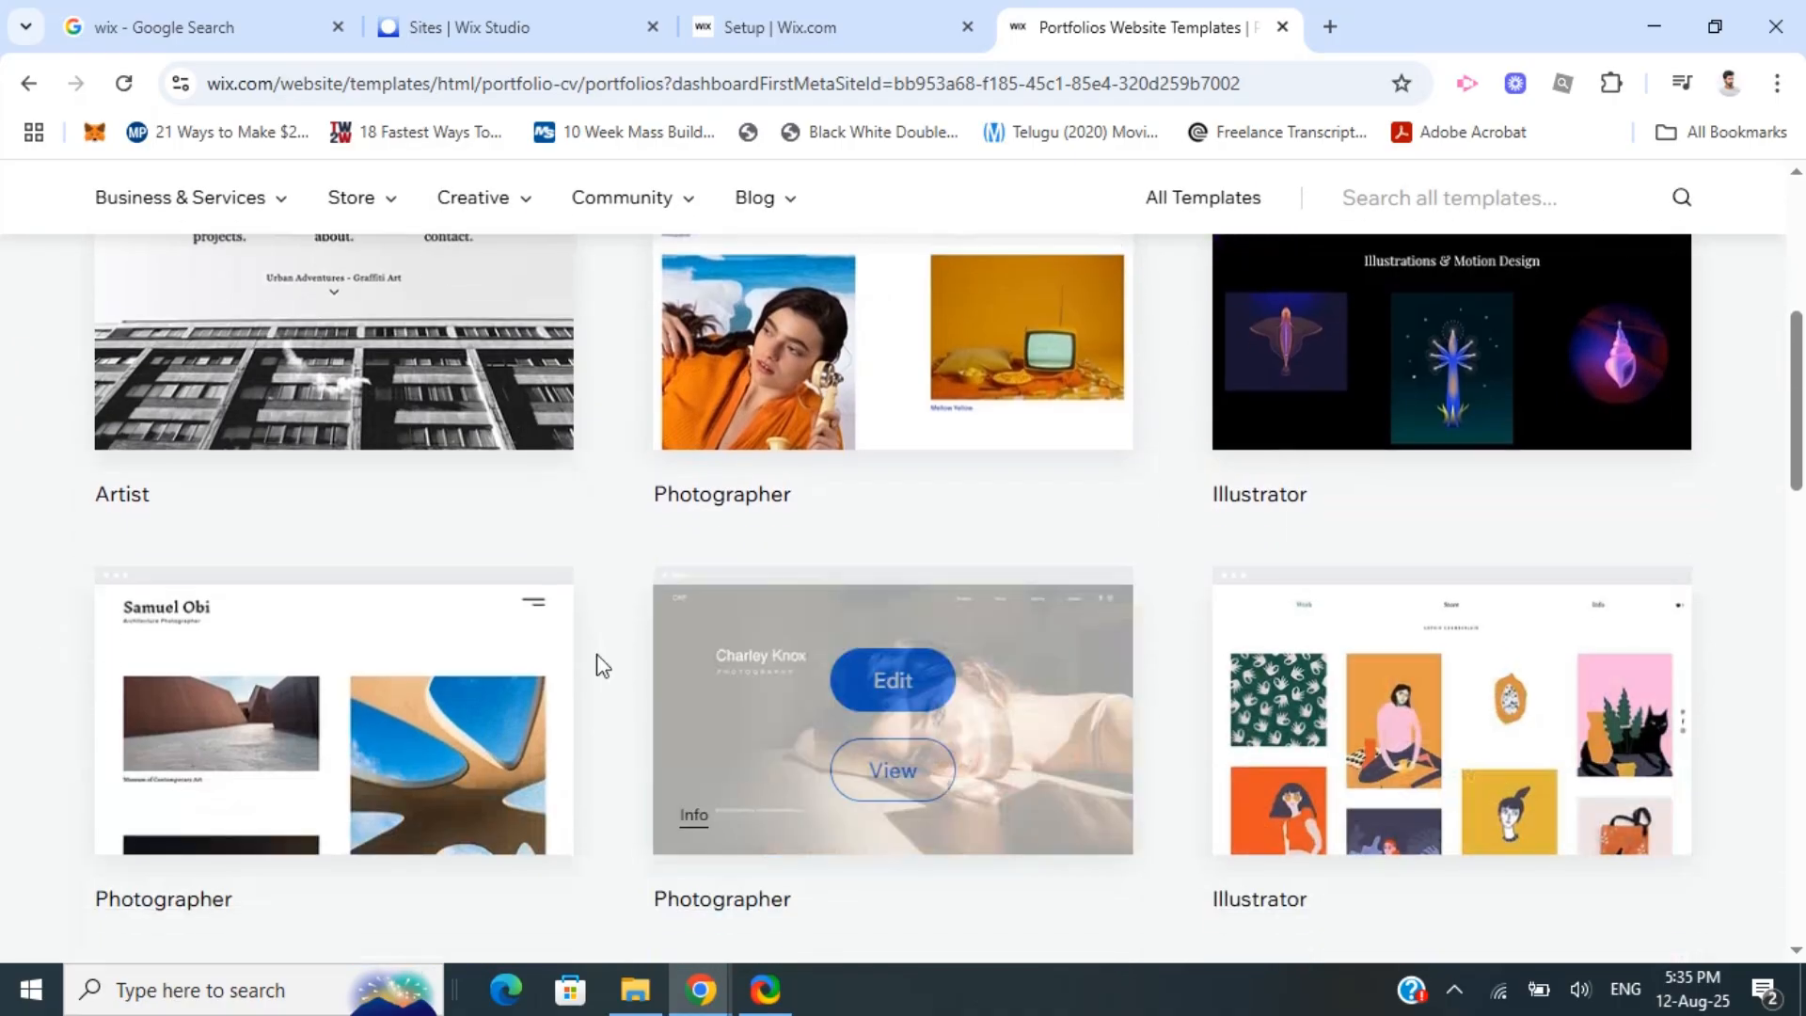
scroll(625, 644, "down", 4)
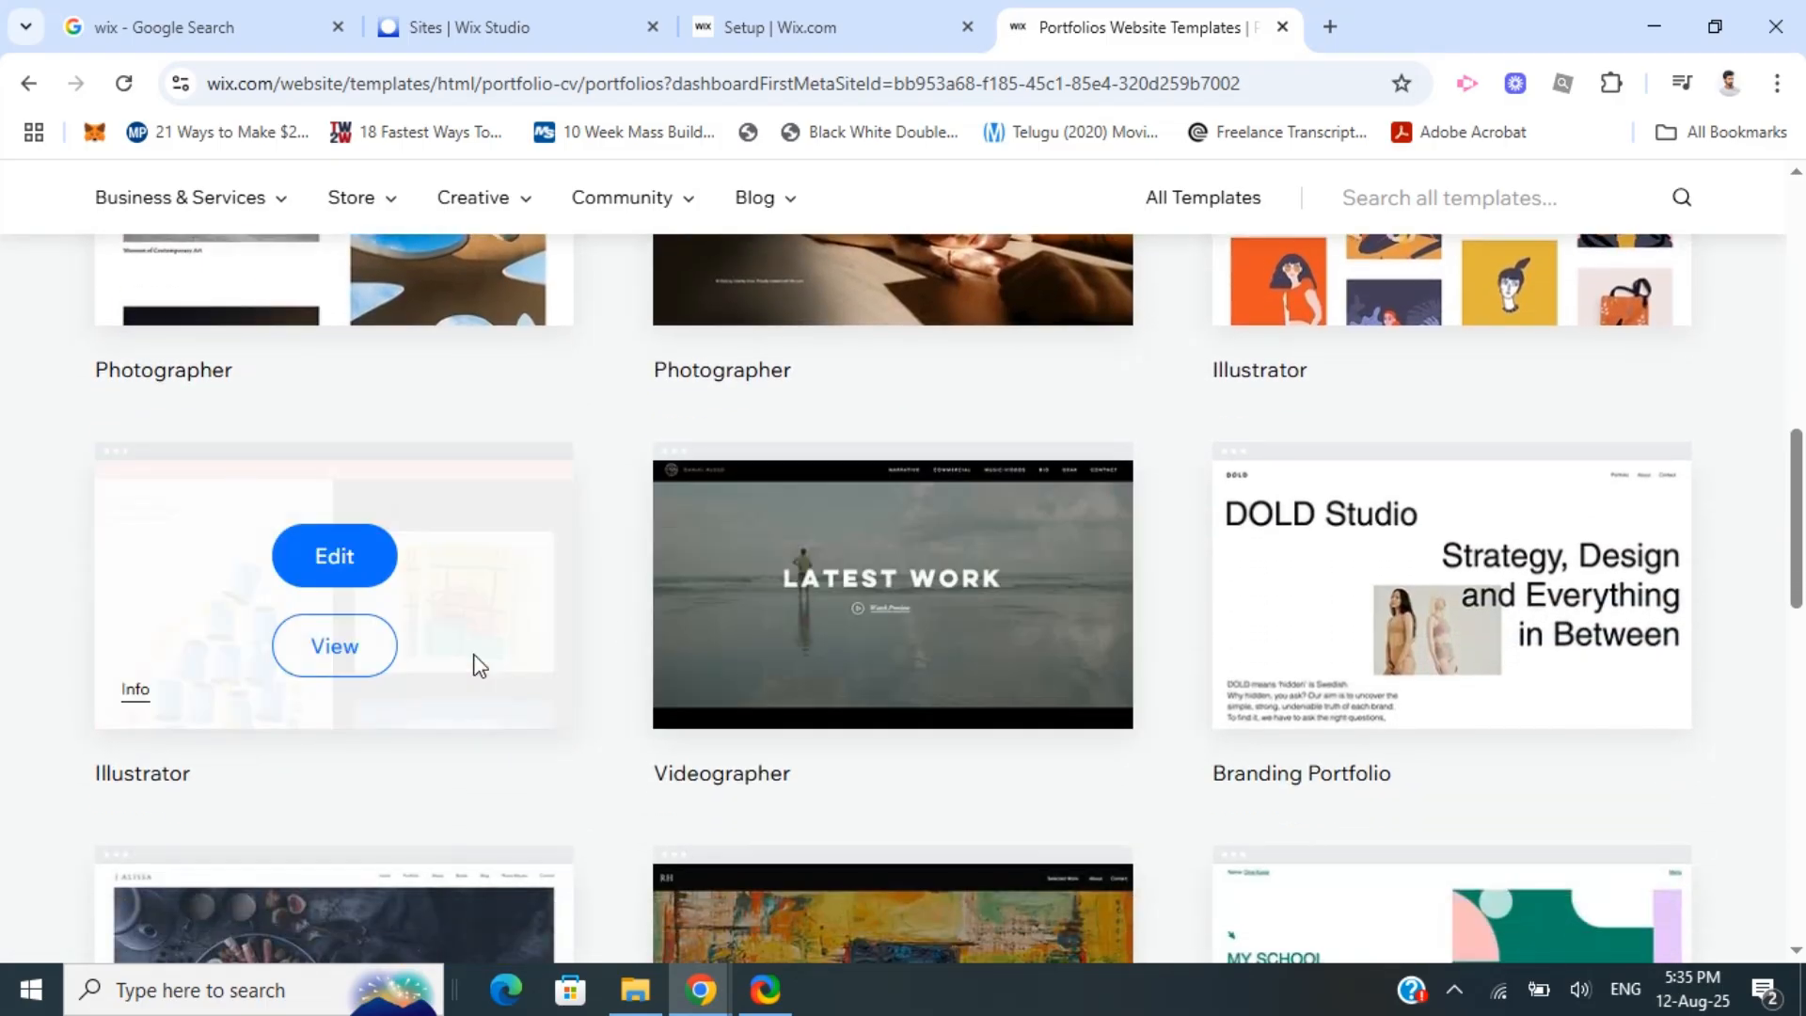
scroll(527, 659, "down", 3)
scroll(753, 707, "down", 3)
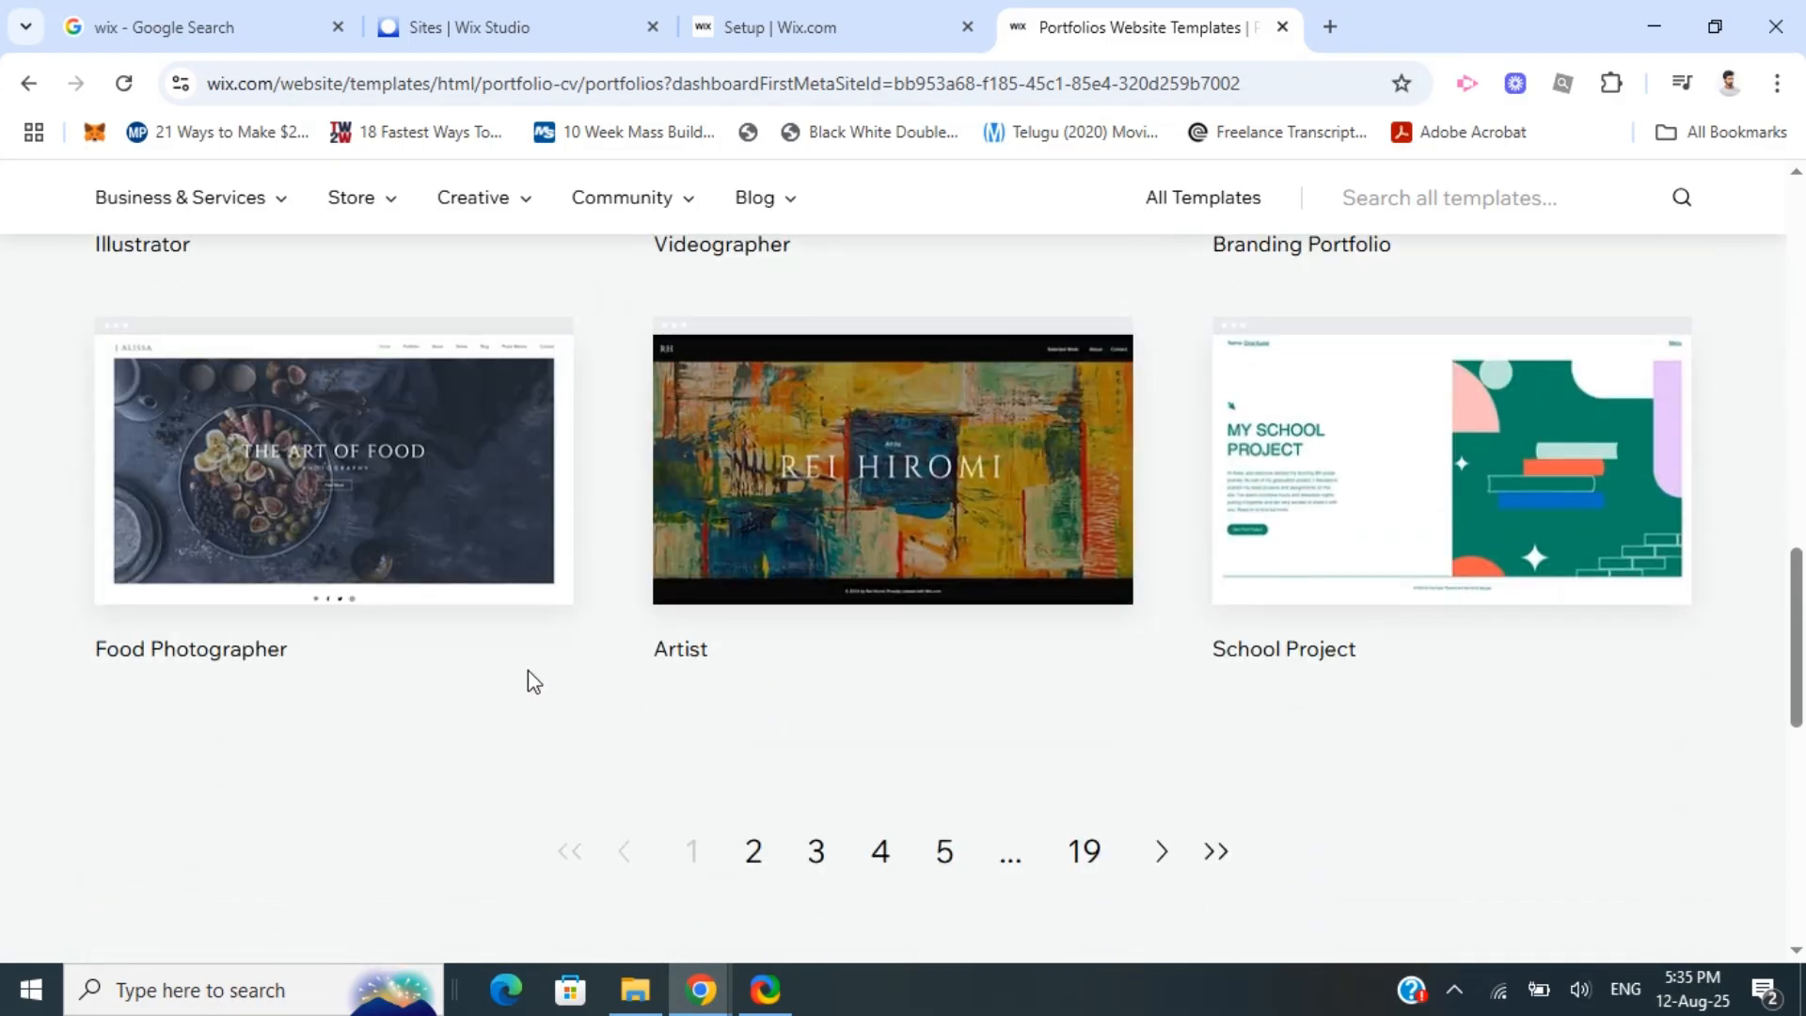
scroll(529, 671, "up", 5)
scroll(505, 666, "down", 5)
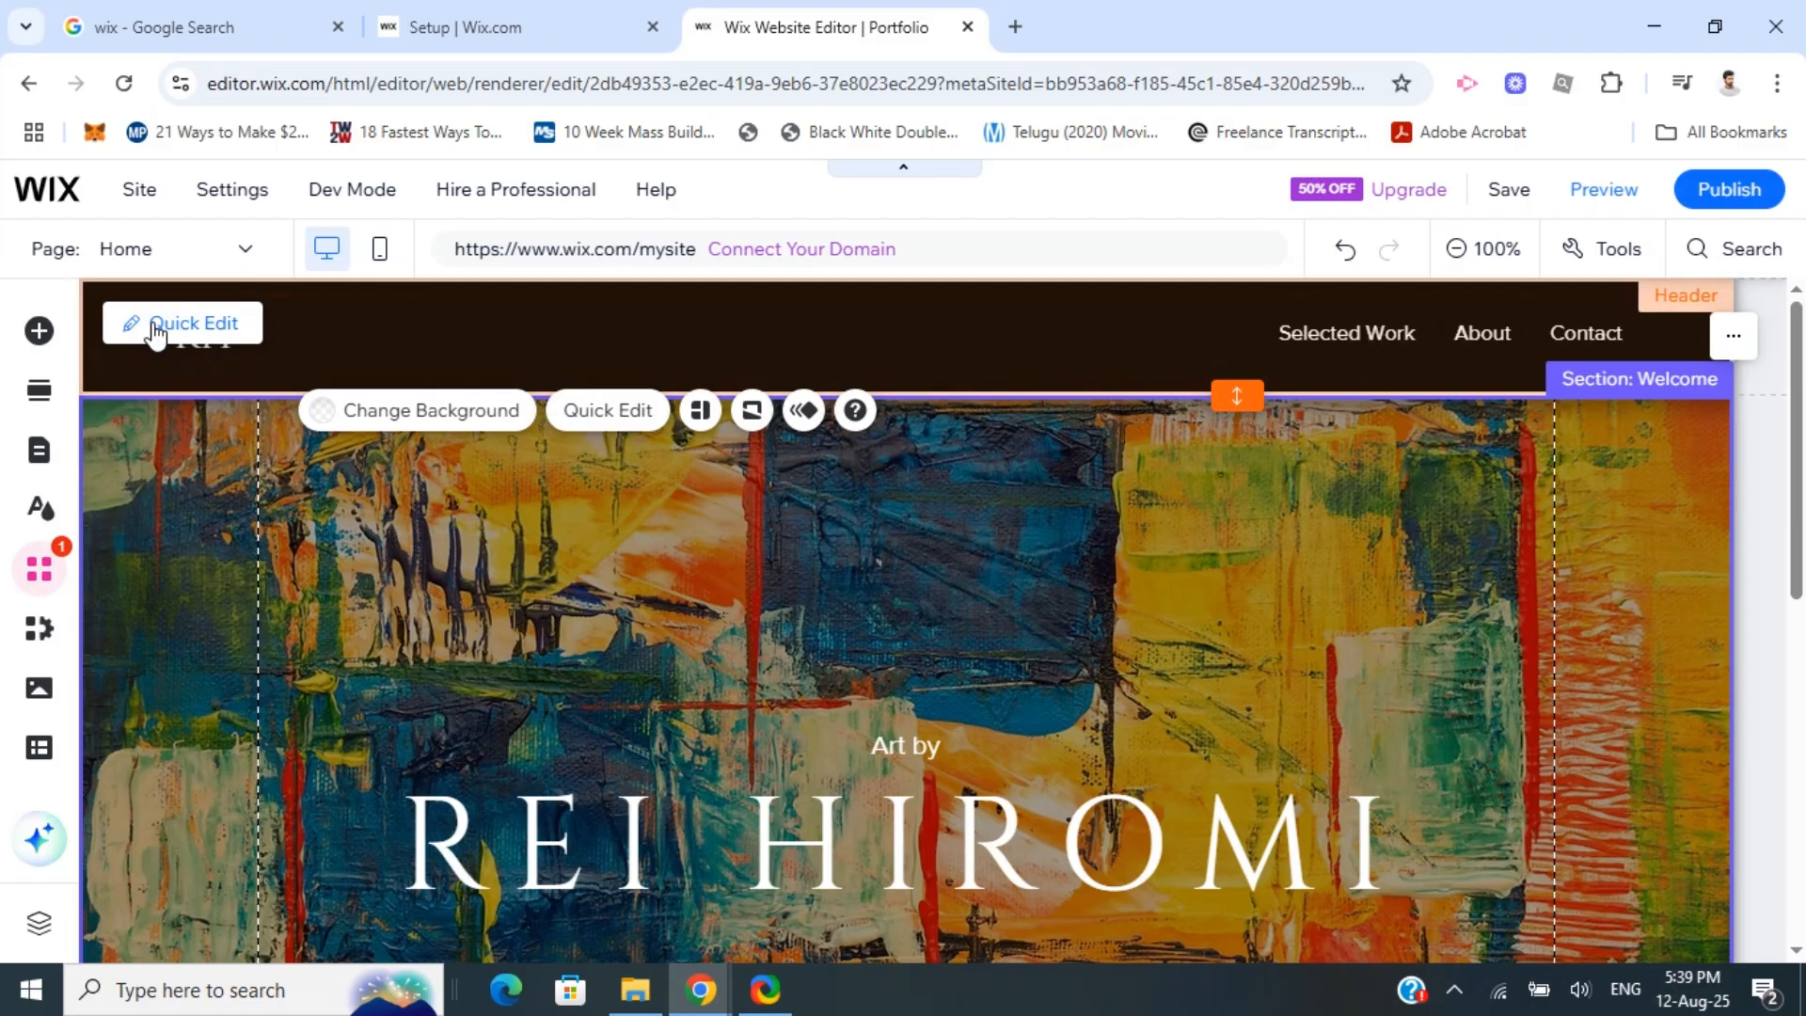
Replace the logo text in the header with the site owner's short name in capitals.
left_click(155, 329)
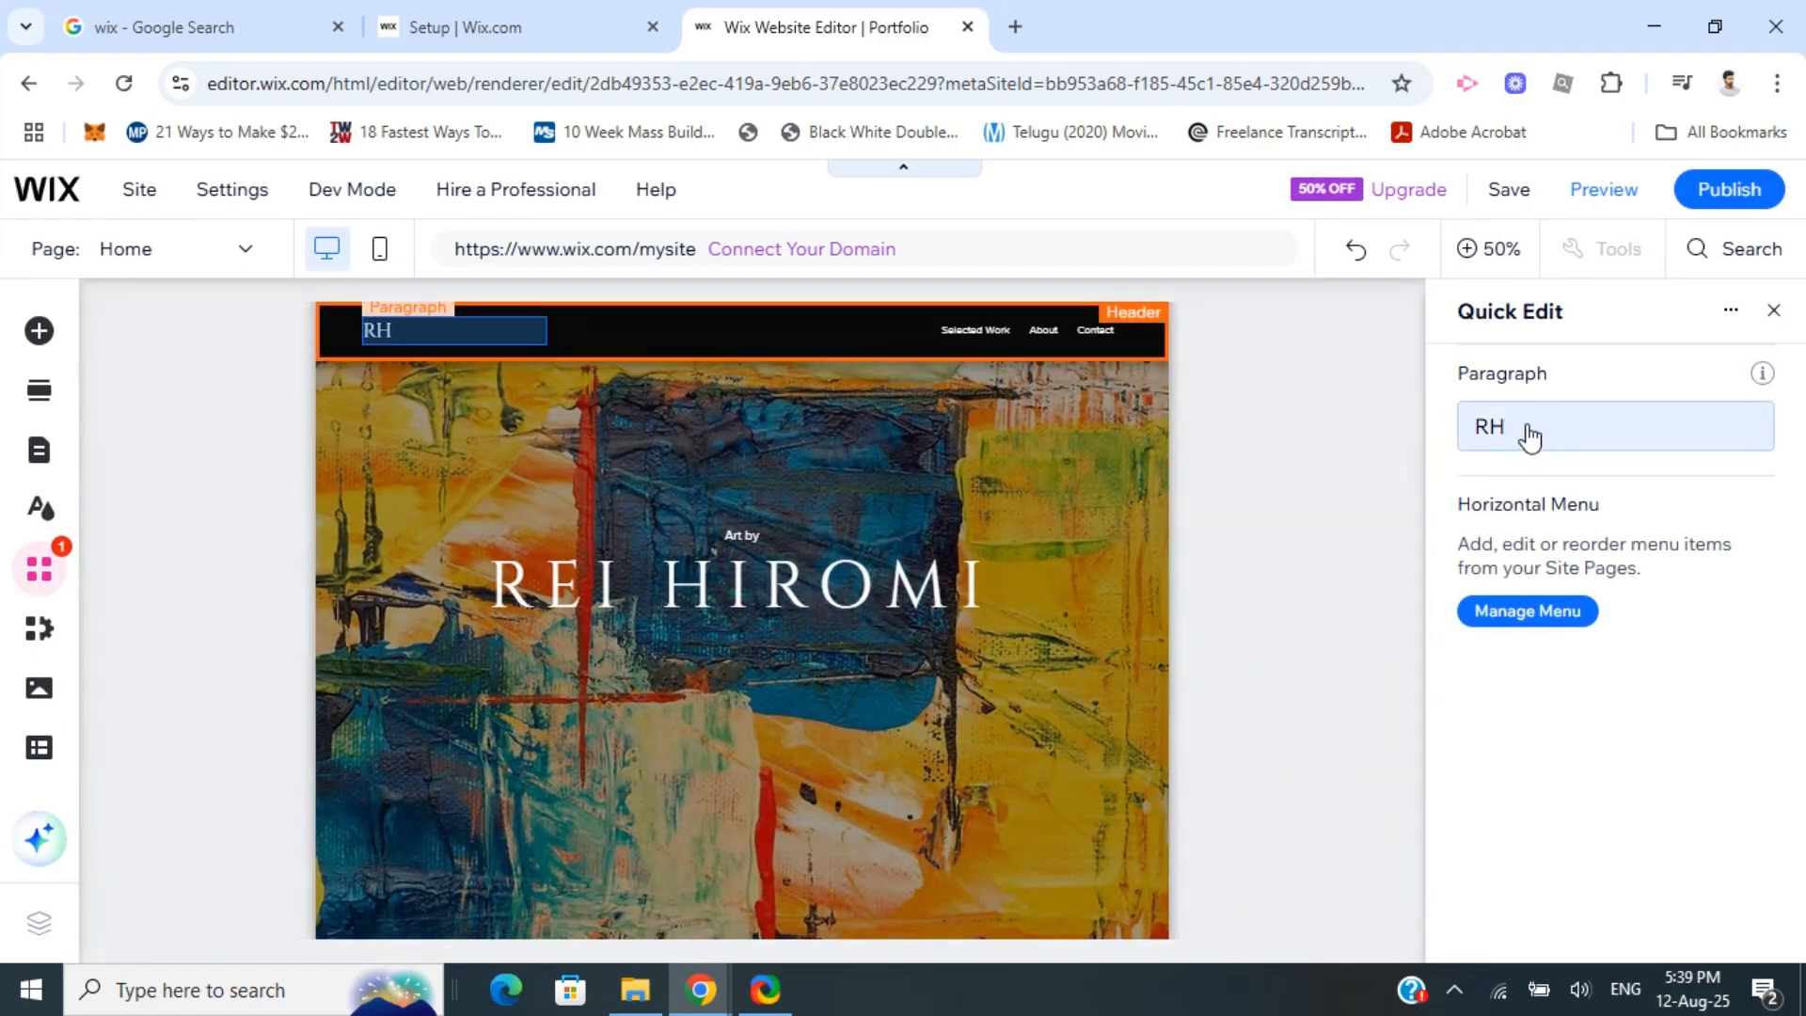
left_click(1534, 434)
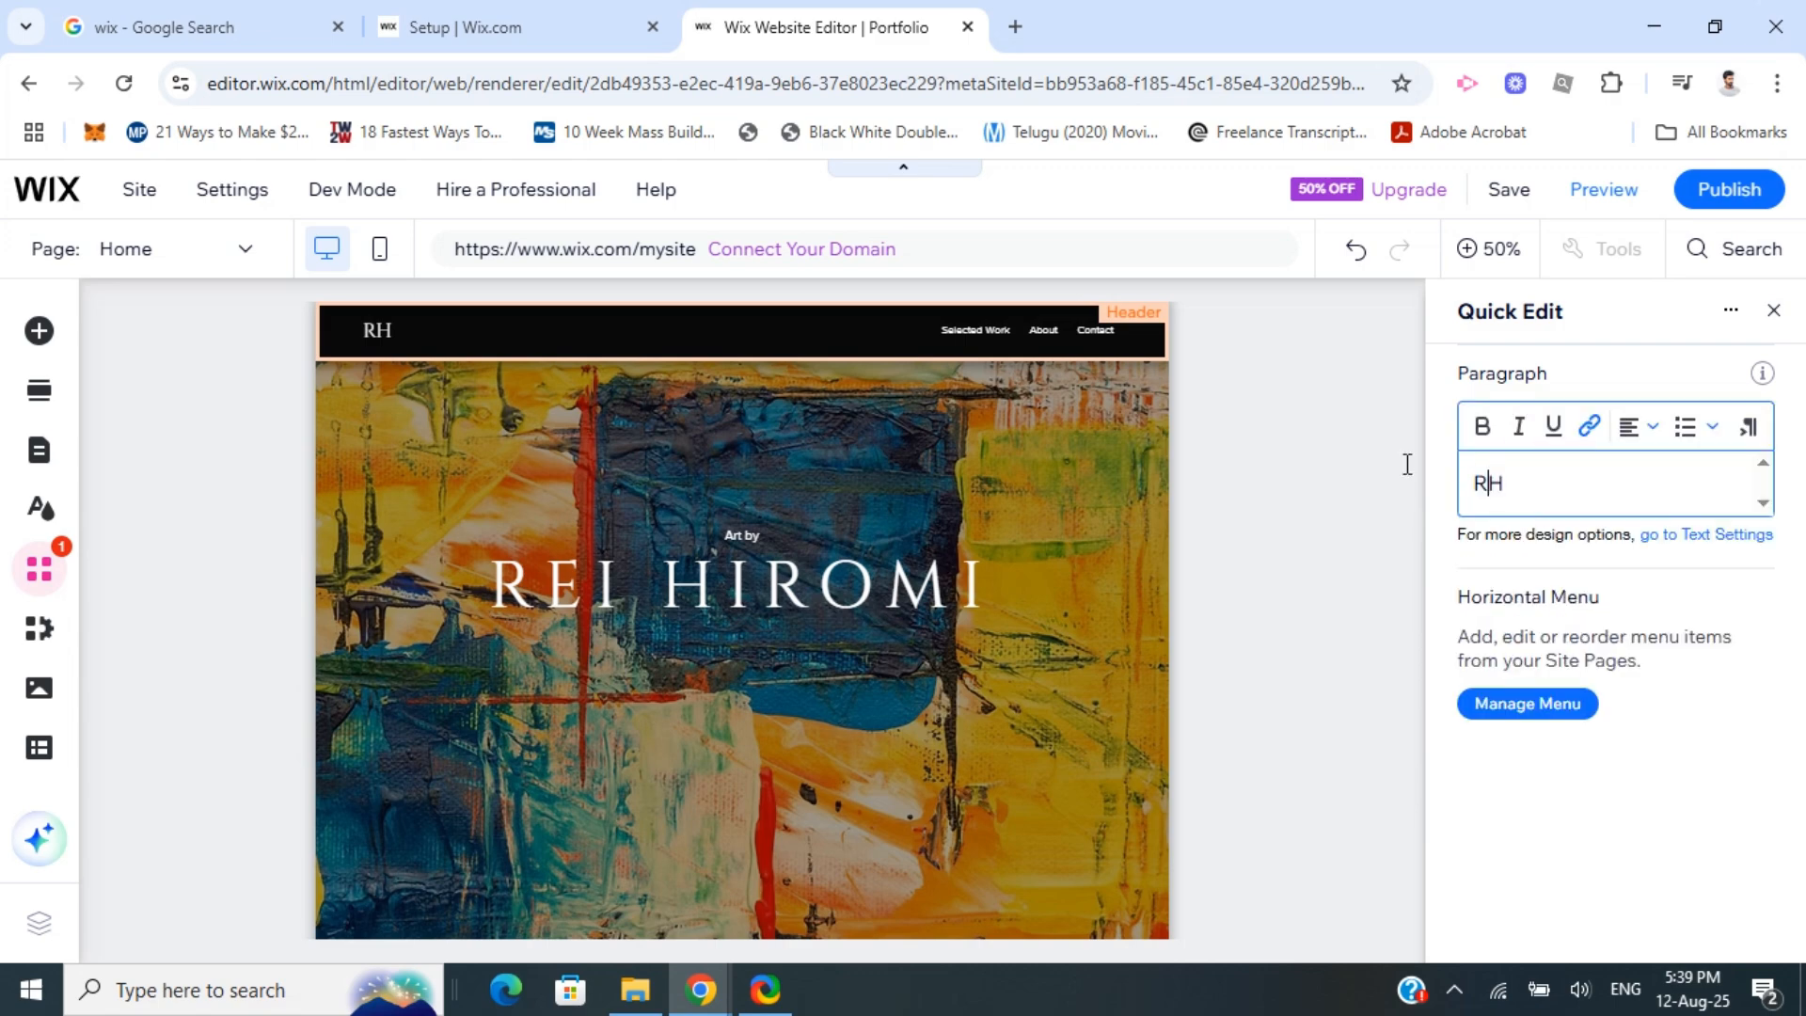
key("ctrl+a")
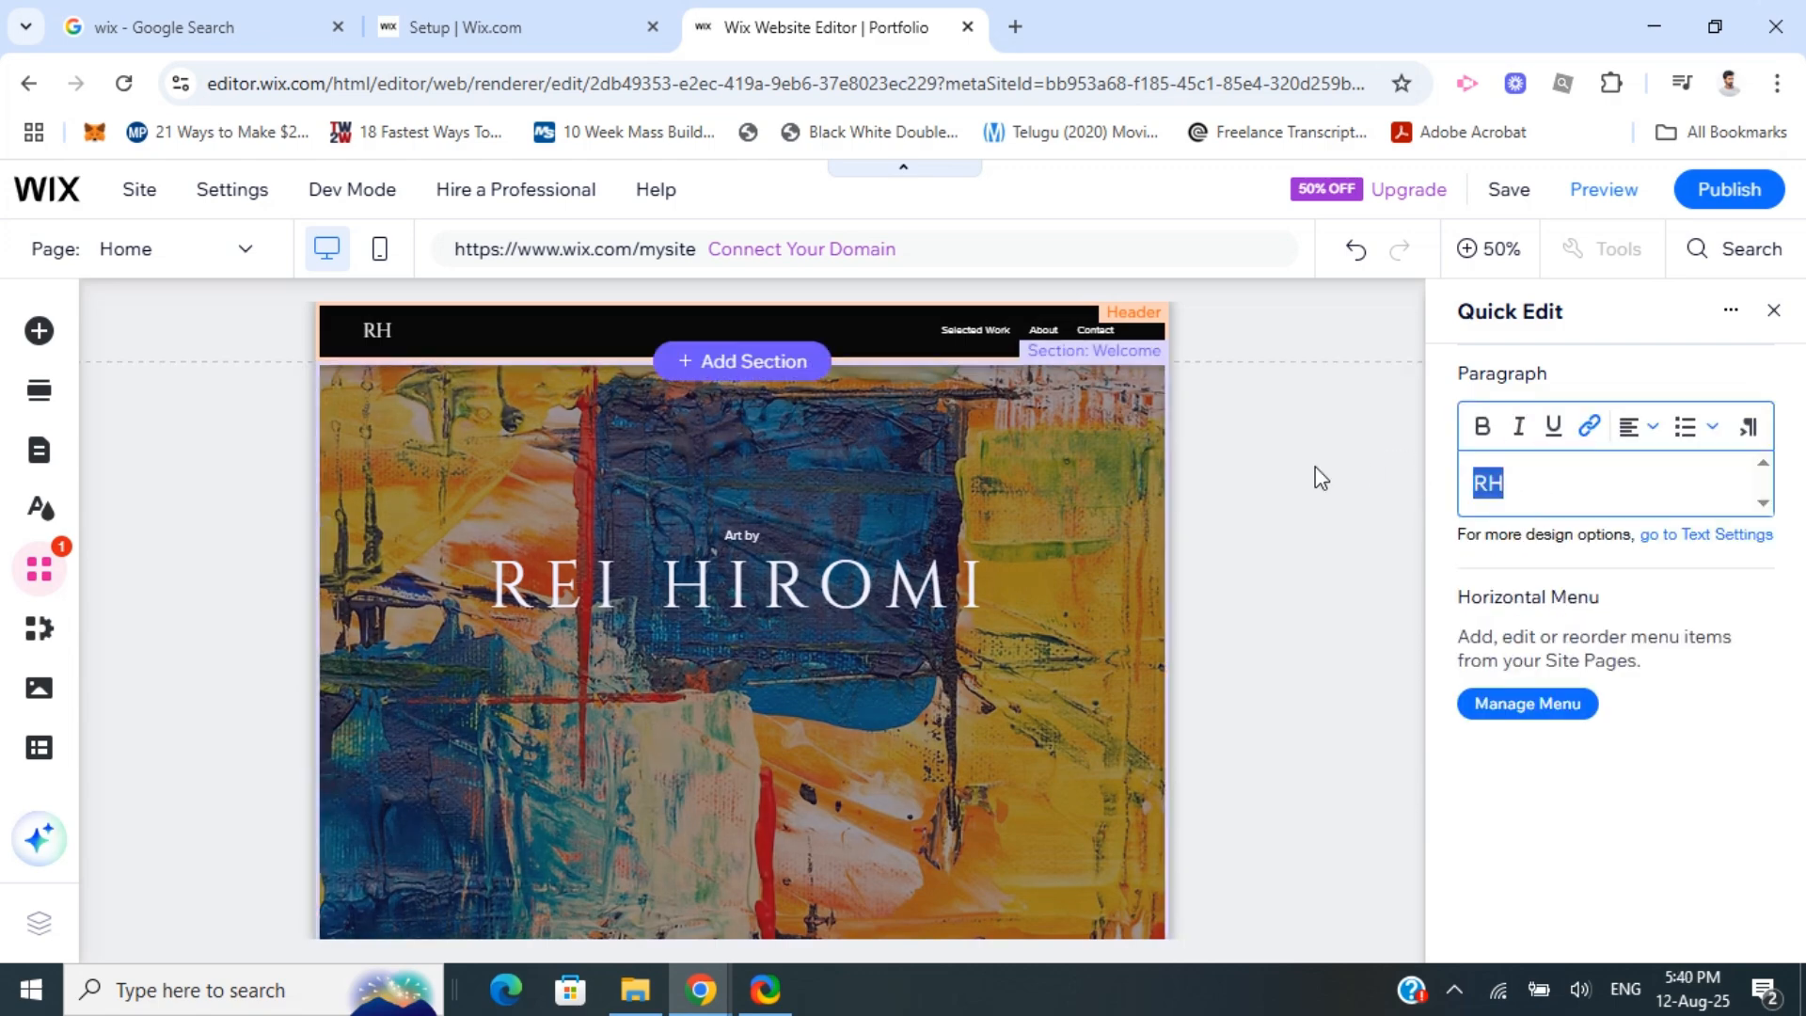
type("SHAN")
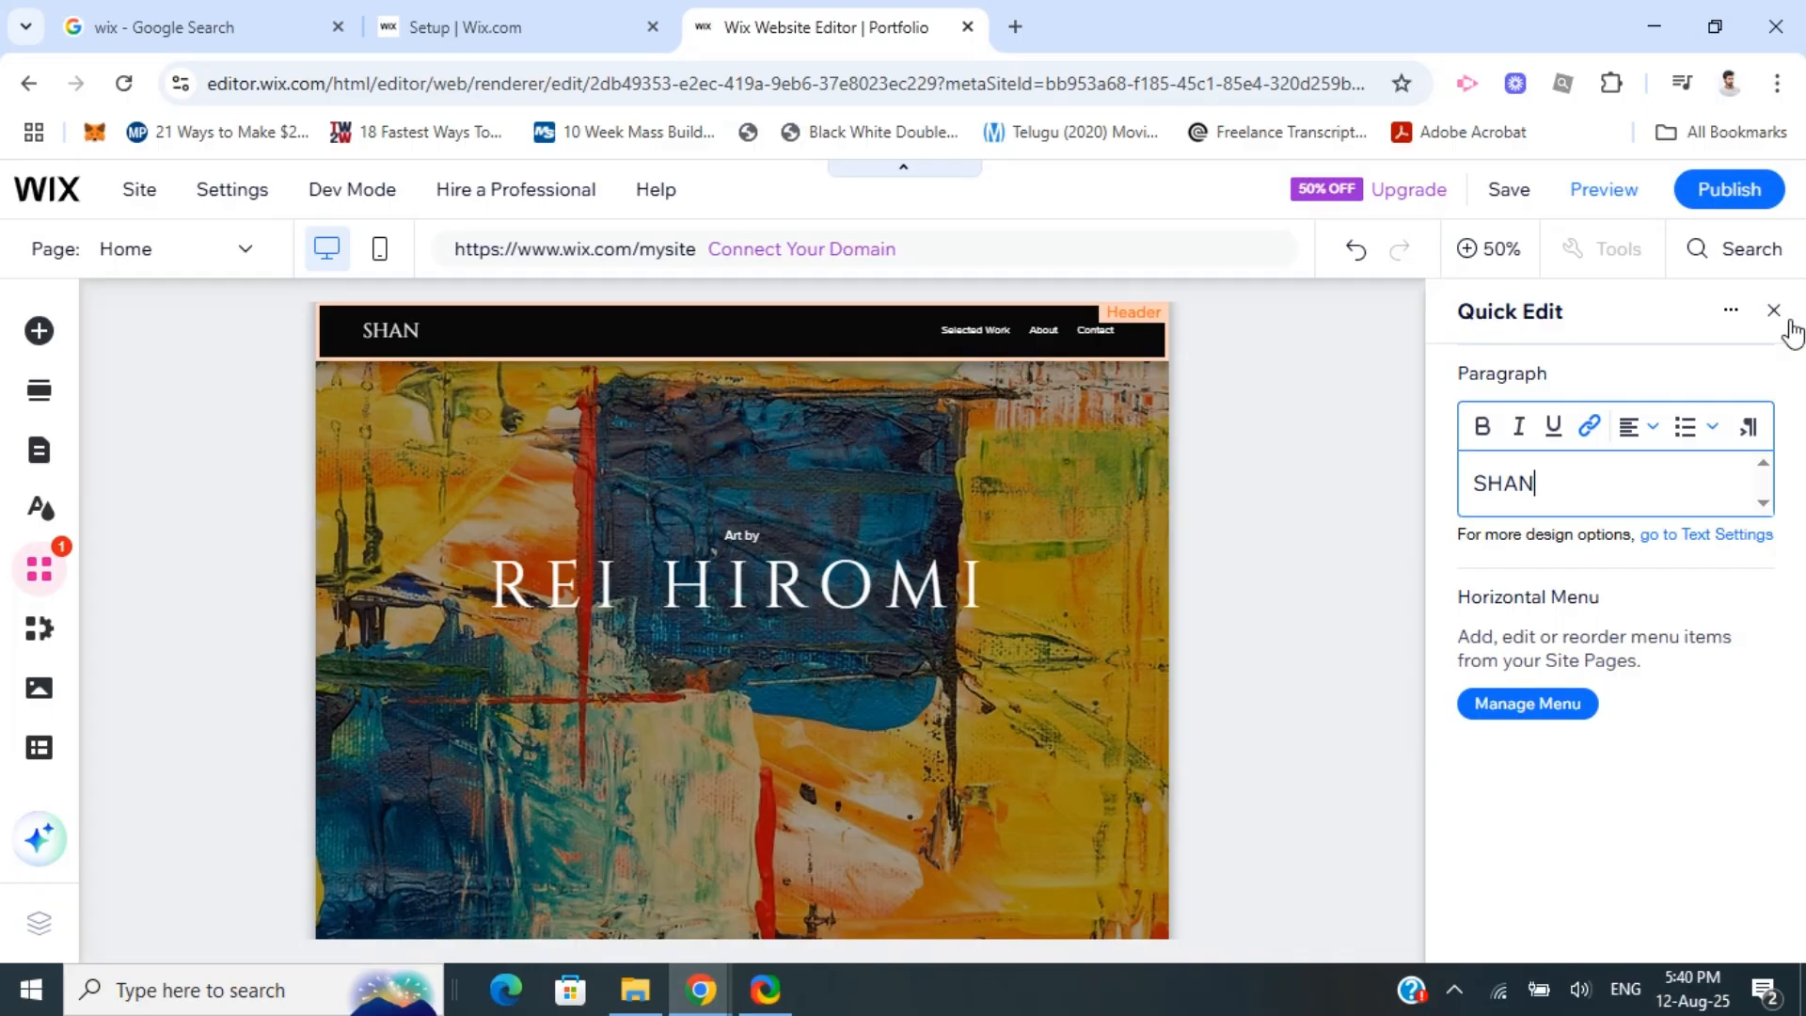
left_click(716, 391)
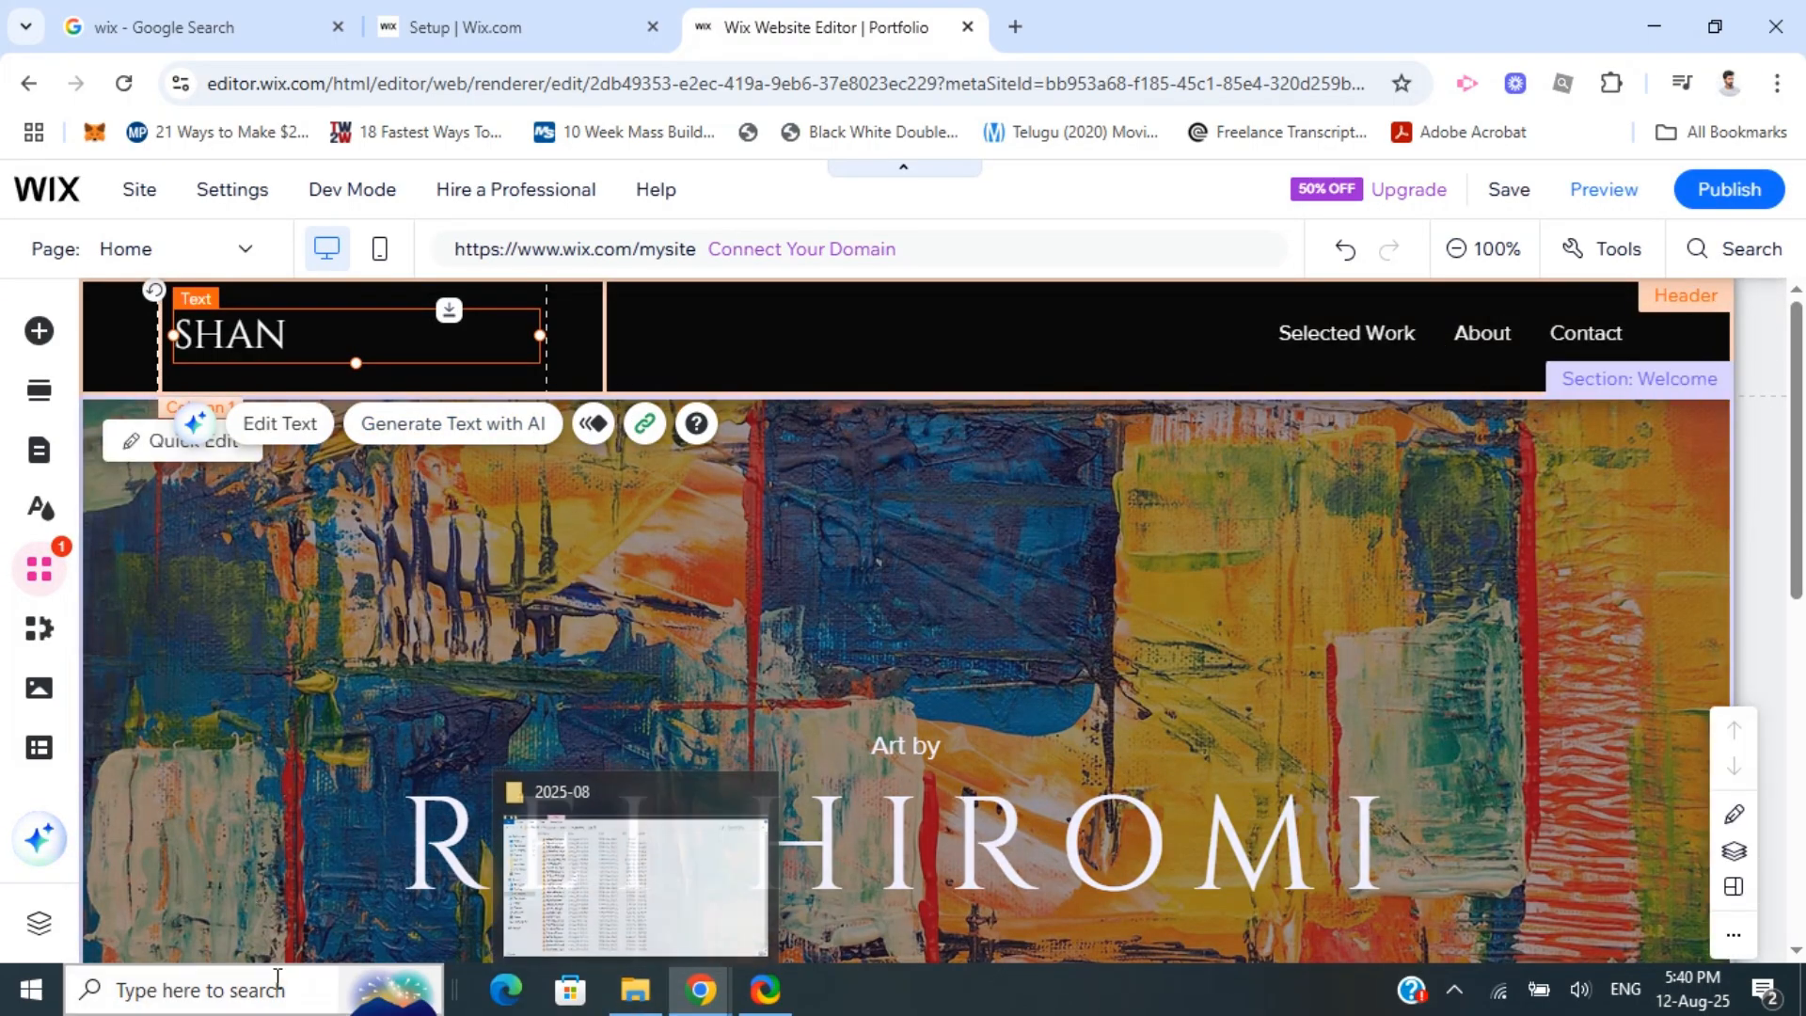
Move the large artist-name heading above the "Art by" line and select the Welcome section.
scroll(227, 797, "down", 3)
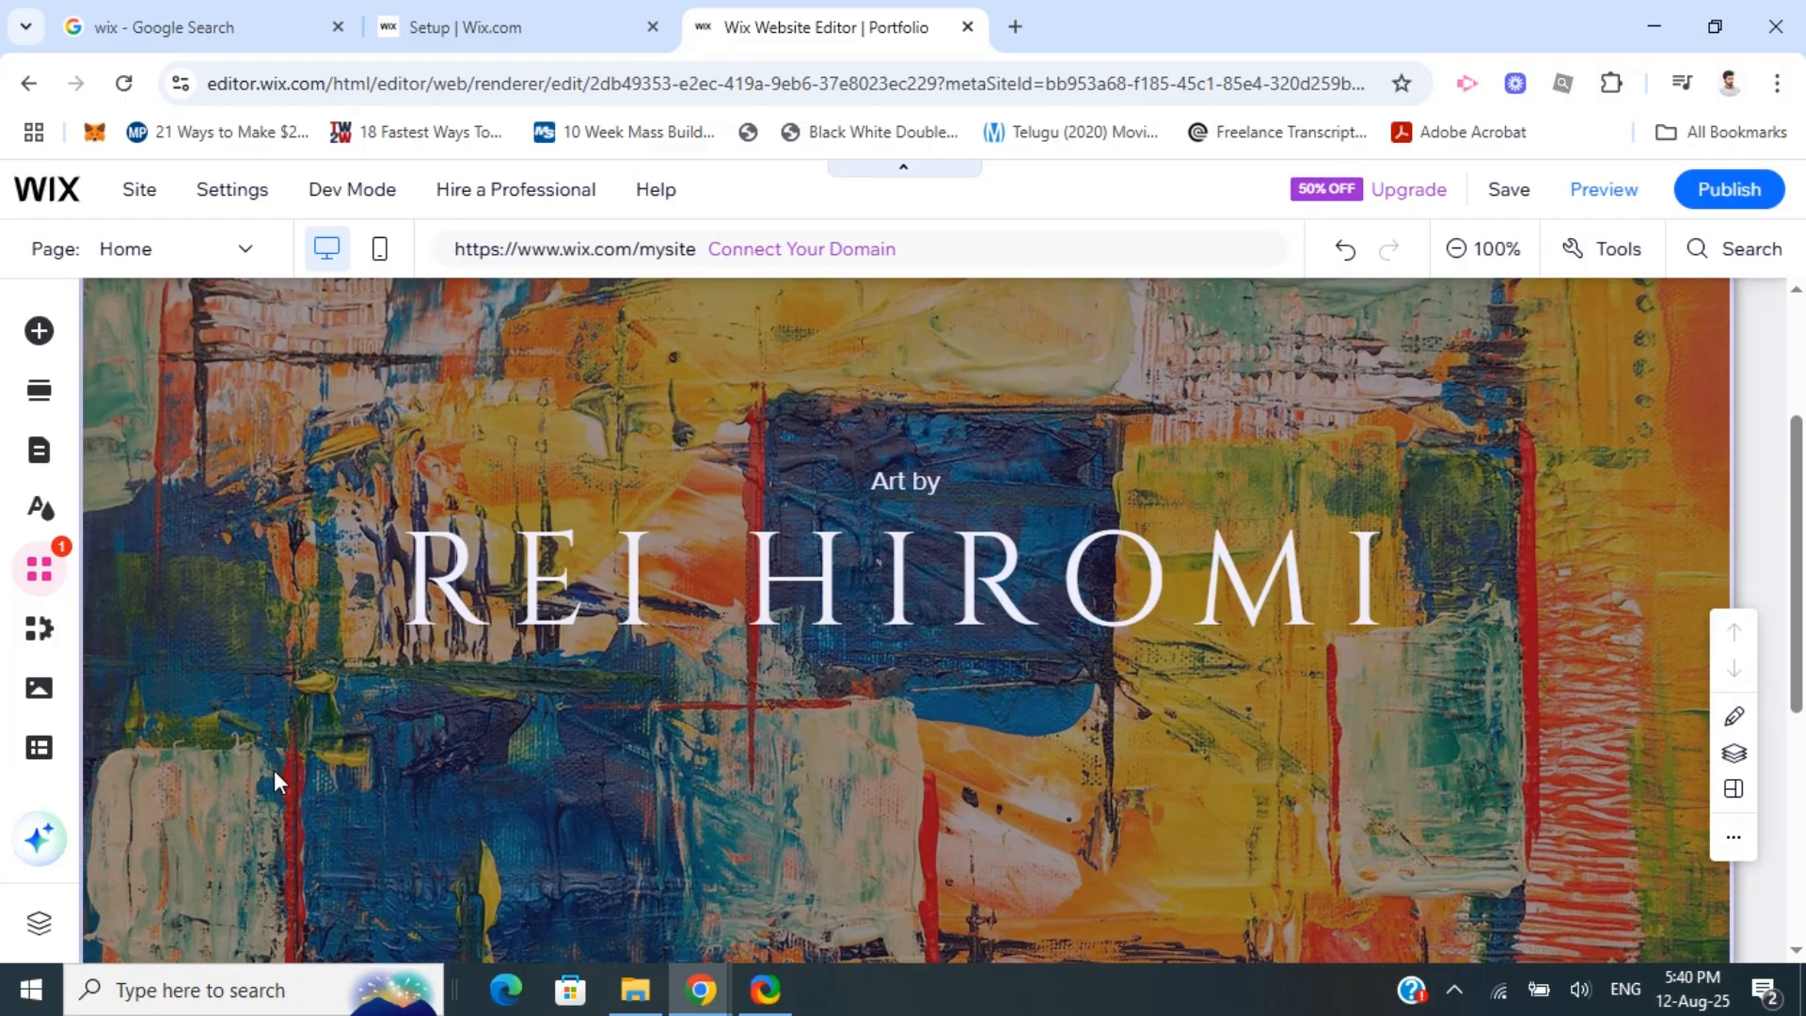
scroll(274, 771, "up", 3)
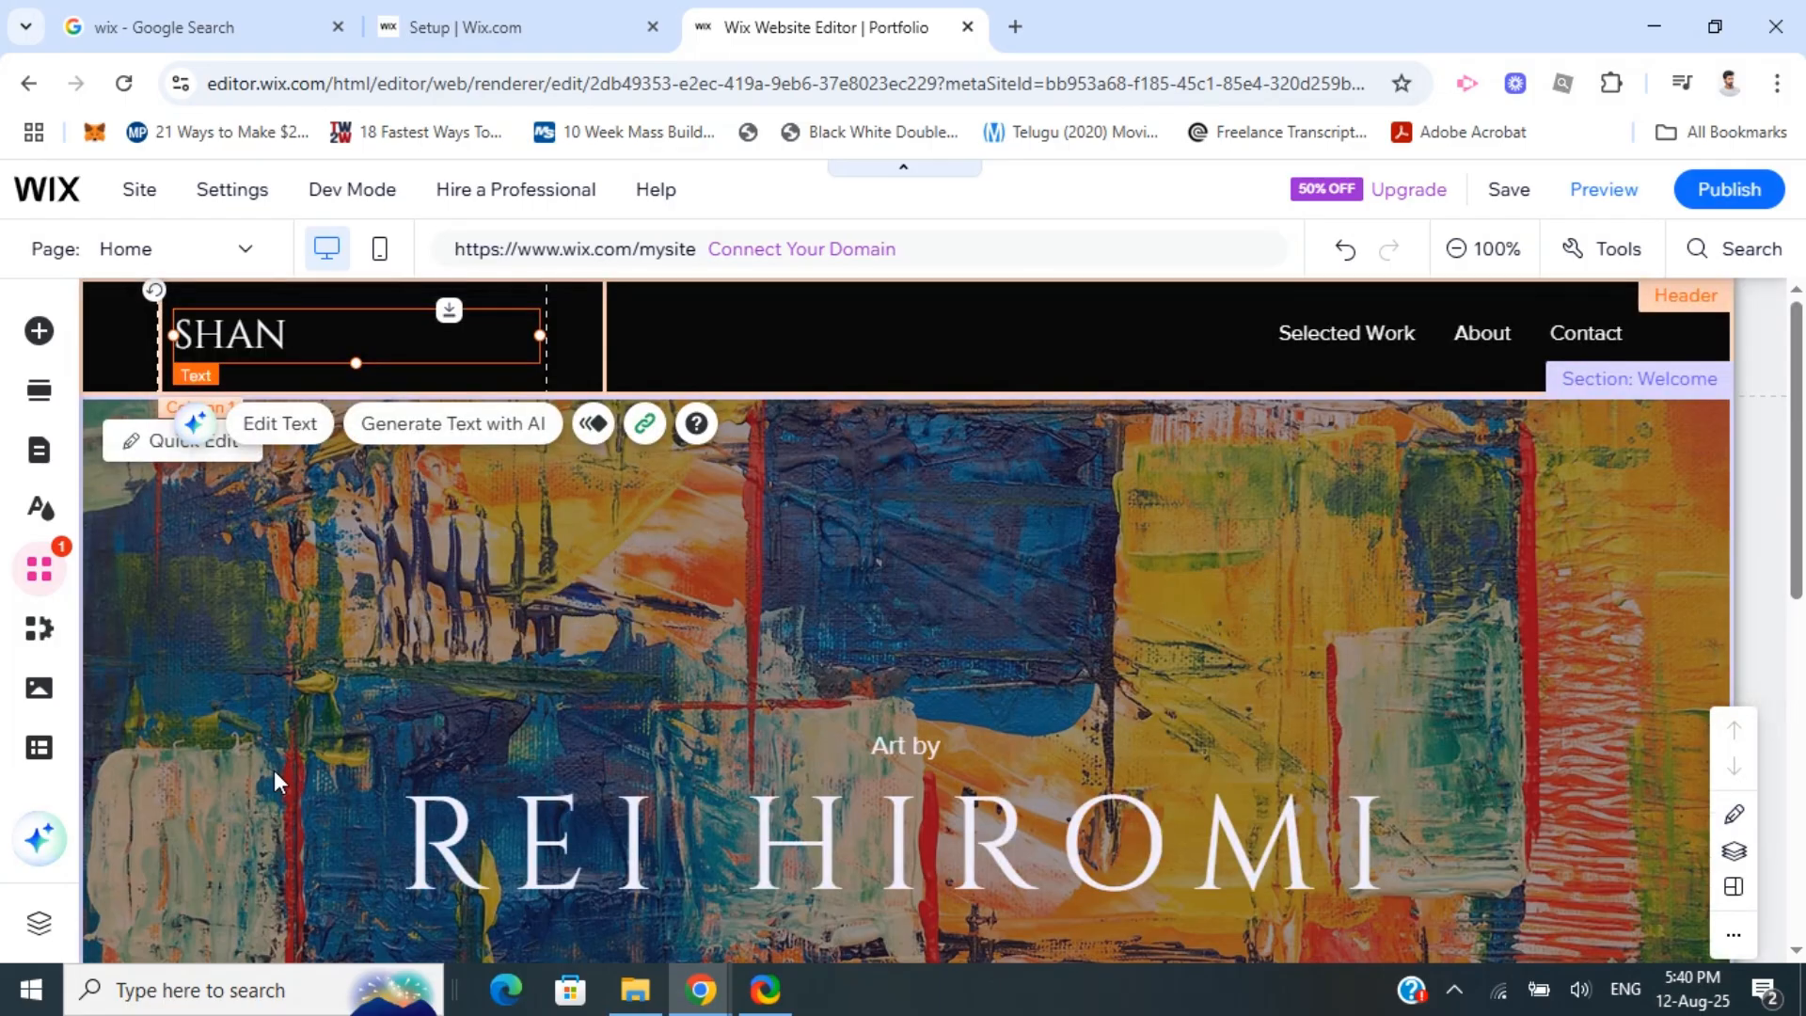
left_click(823, 856)
left_click(815, 849)
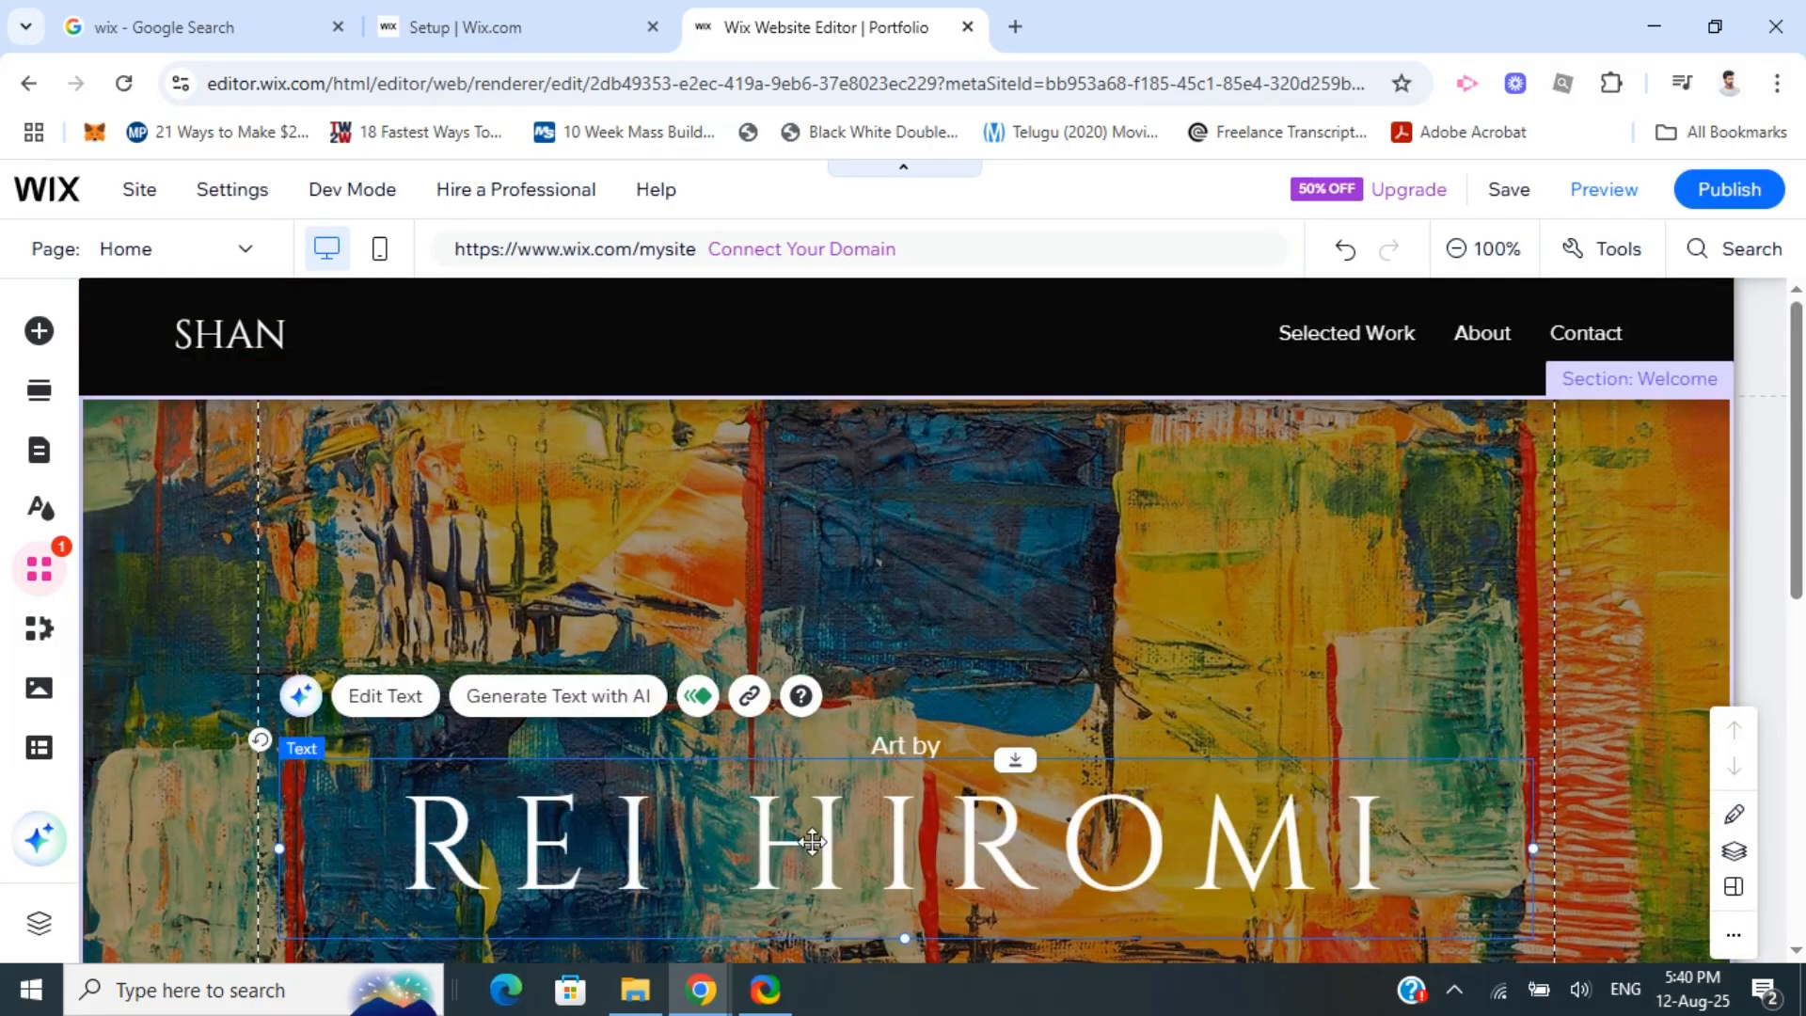
left_click_drag(814, 850, 872, 598)
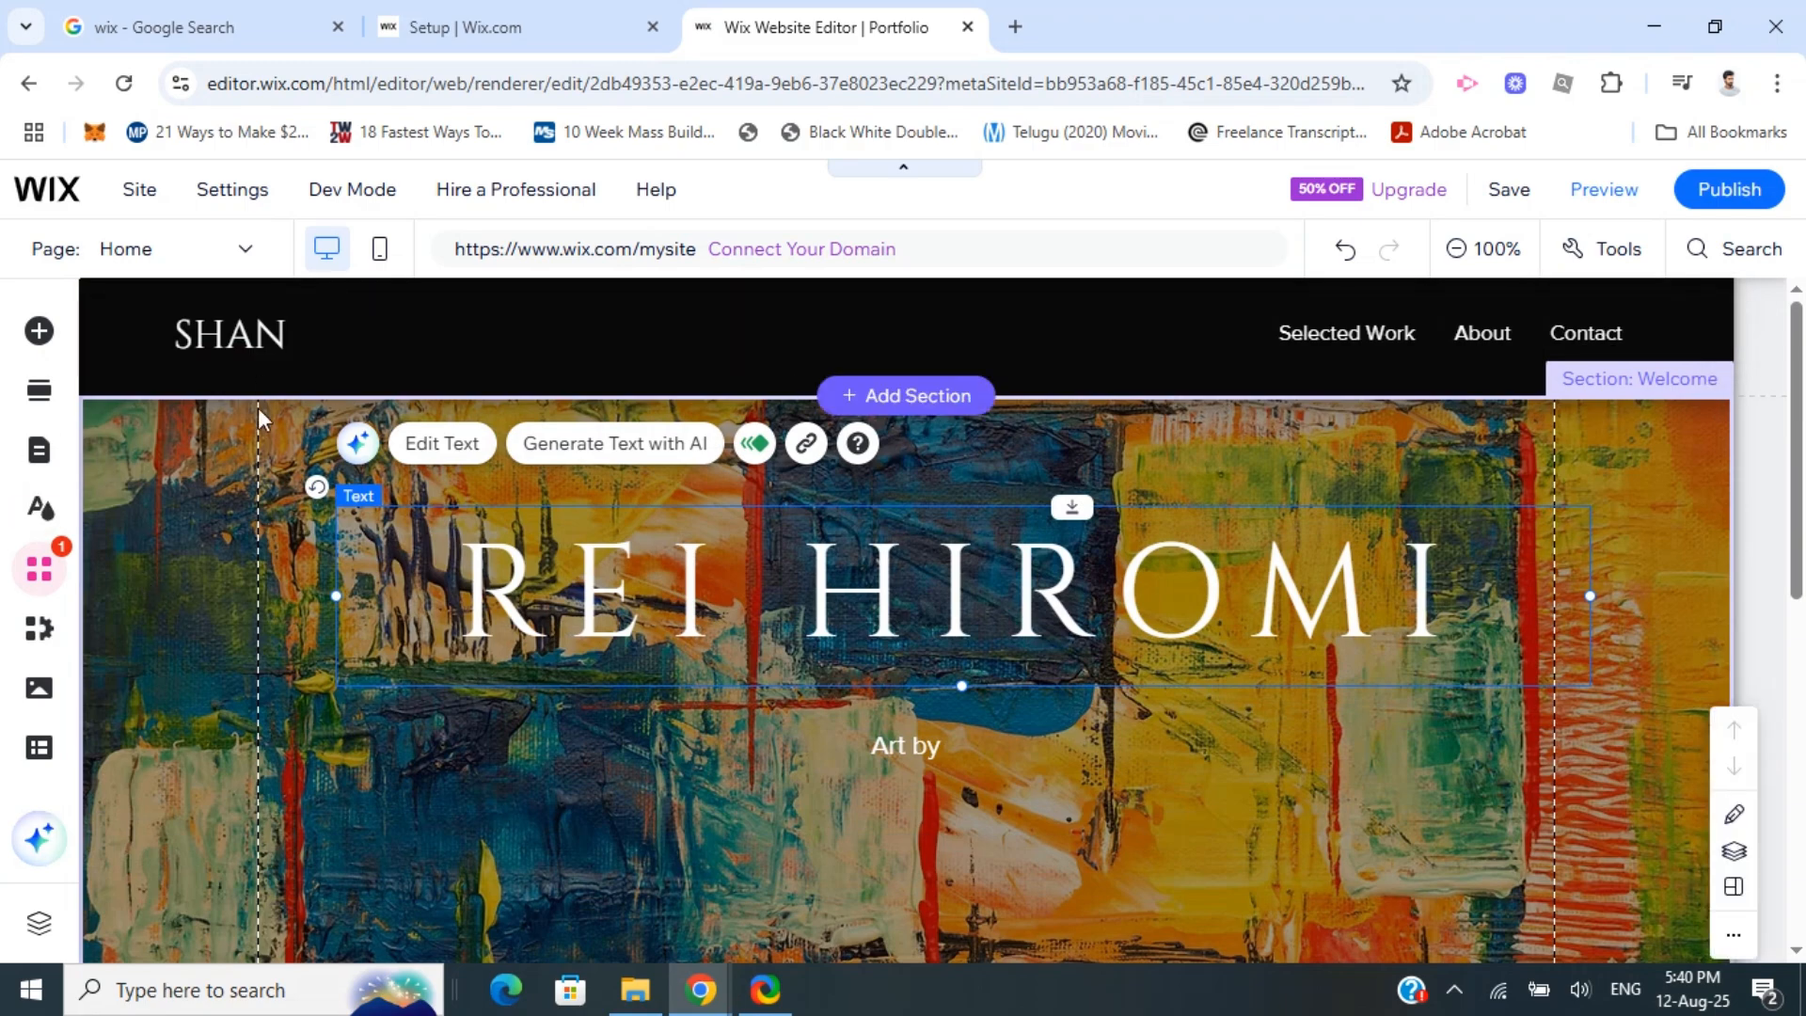
left_click(1758, 529)
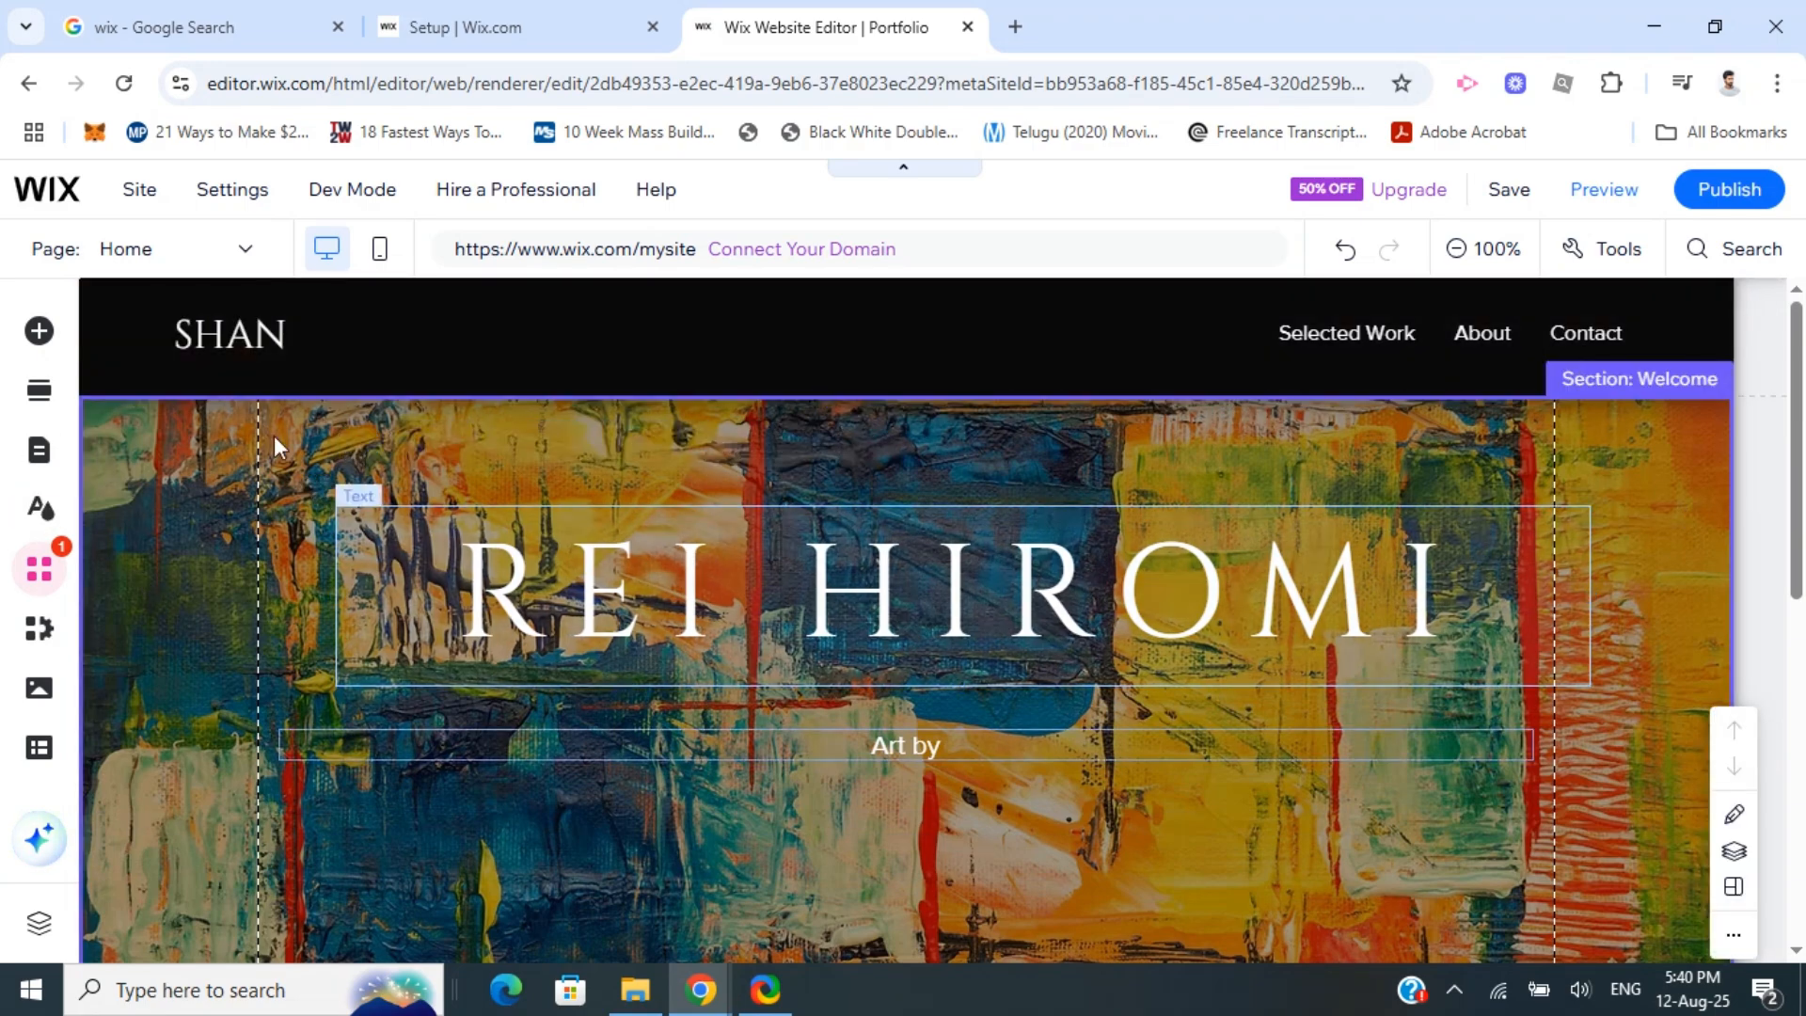
left_click(193, 455)
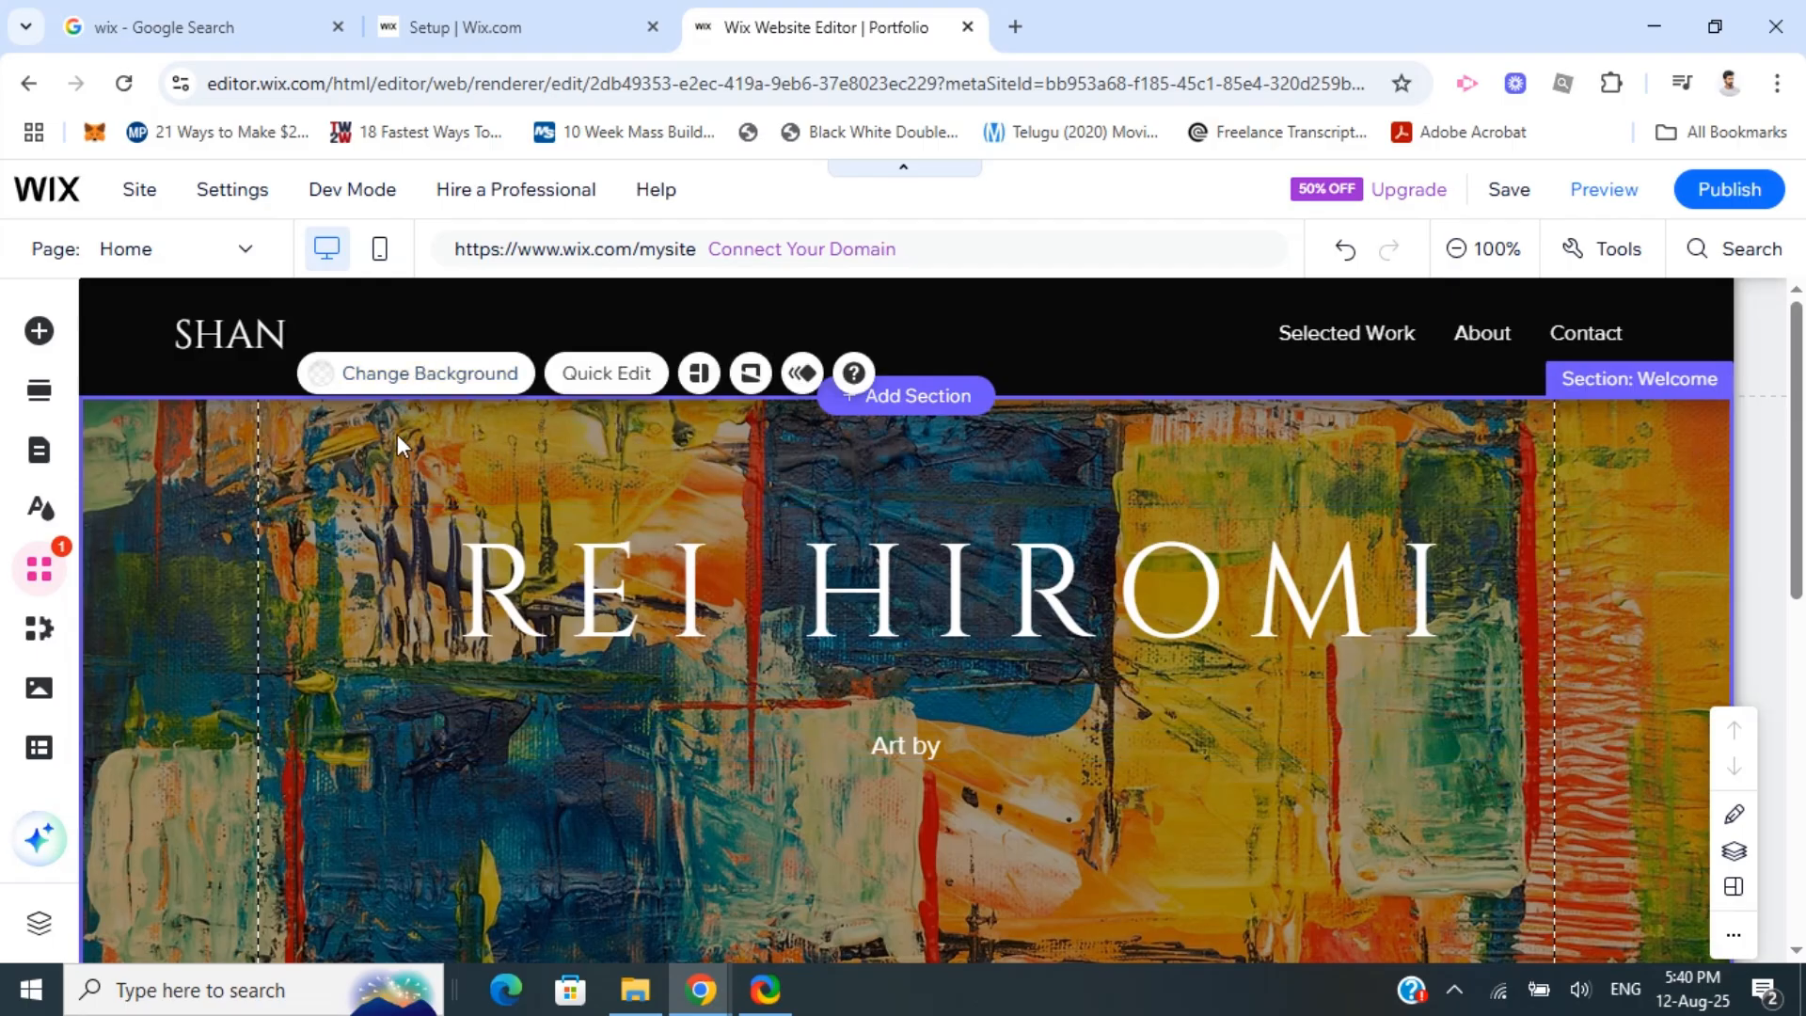
View the Welcome section's background options for color, image and video, and leave the background settings without making a change.
left_click(412, 377)
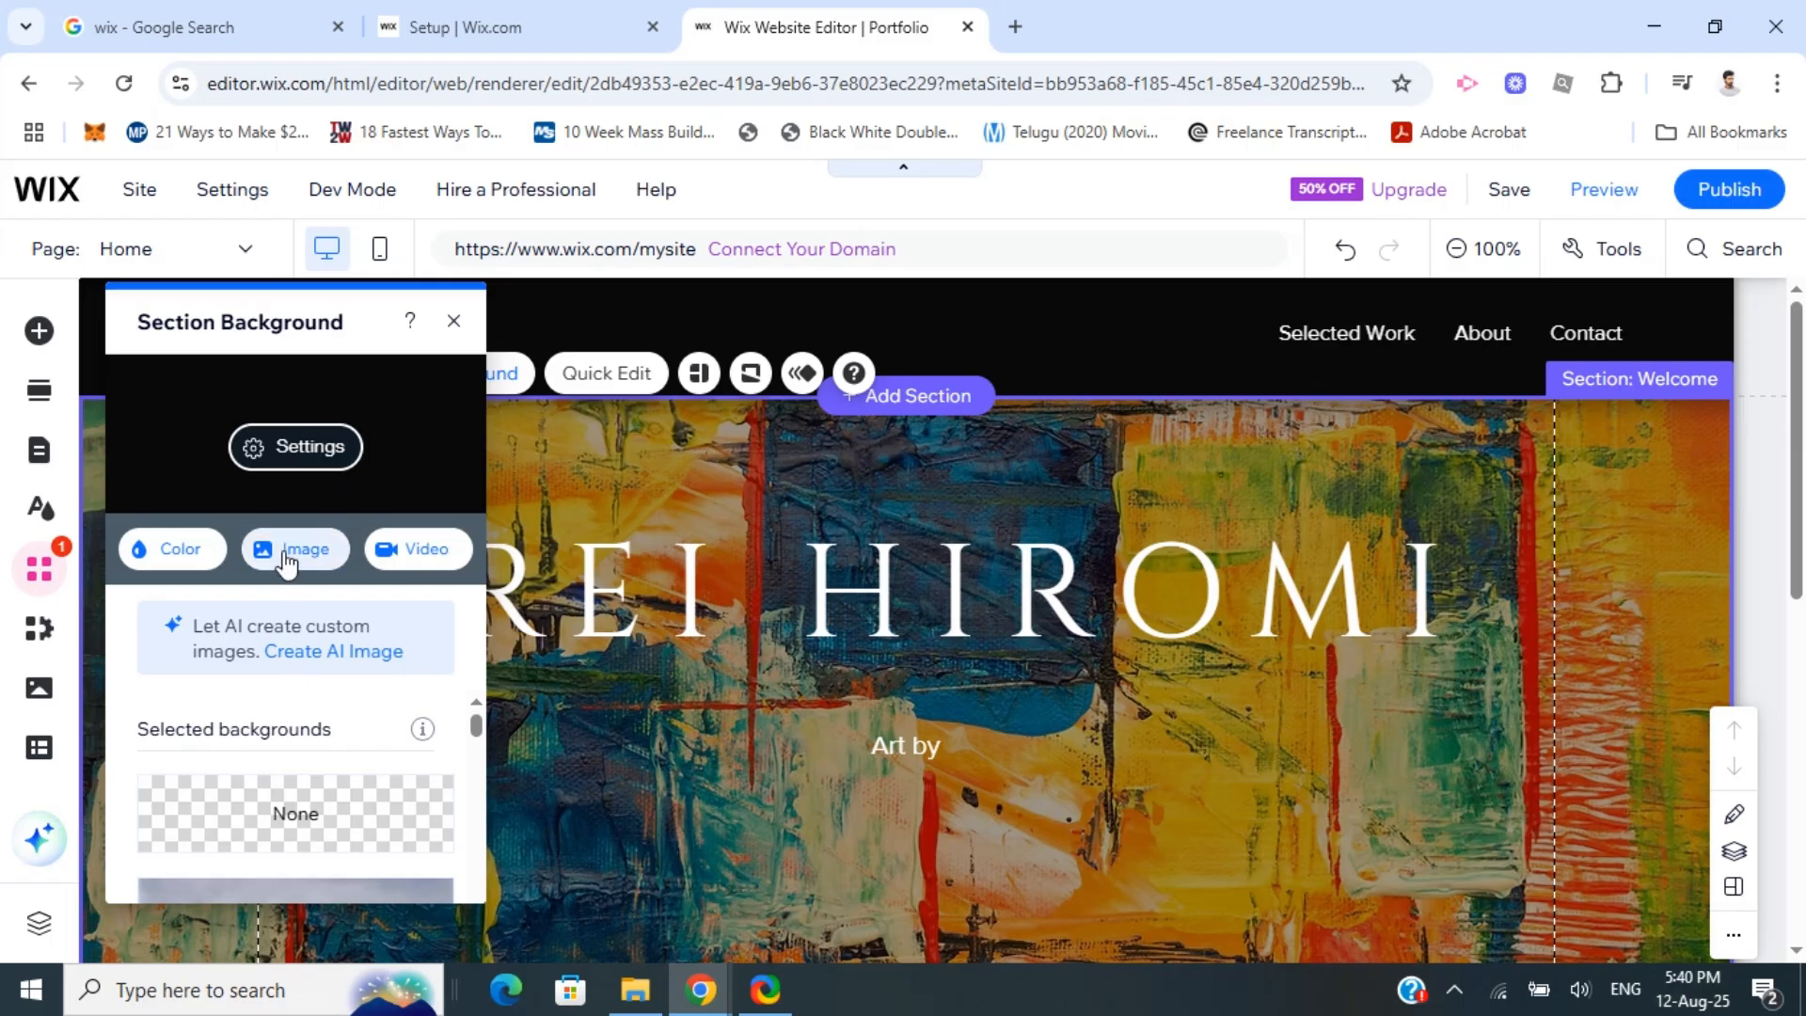
left_click(453, 326)
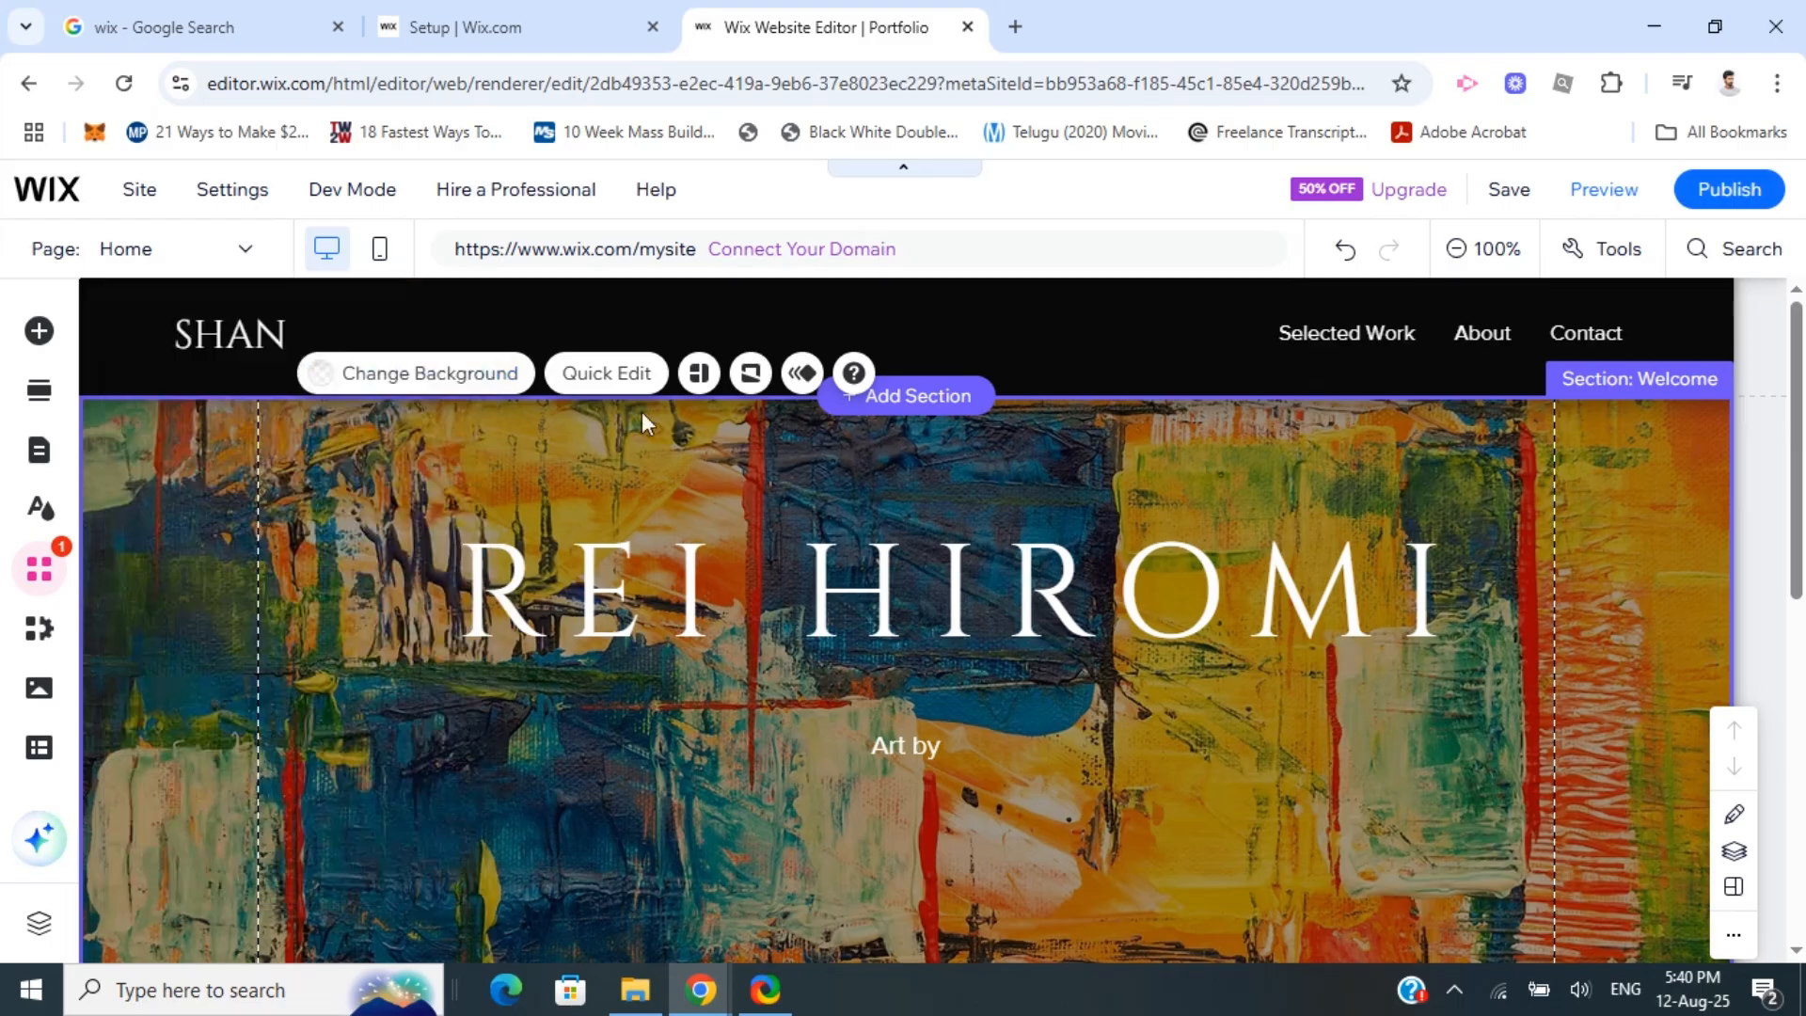
left_click_drag(1795, 459, 1753, 362)
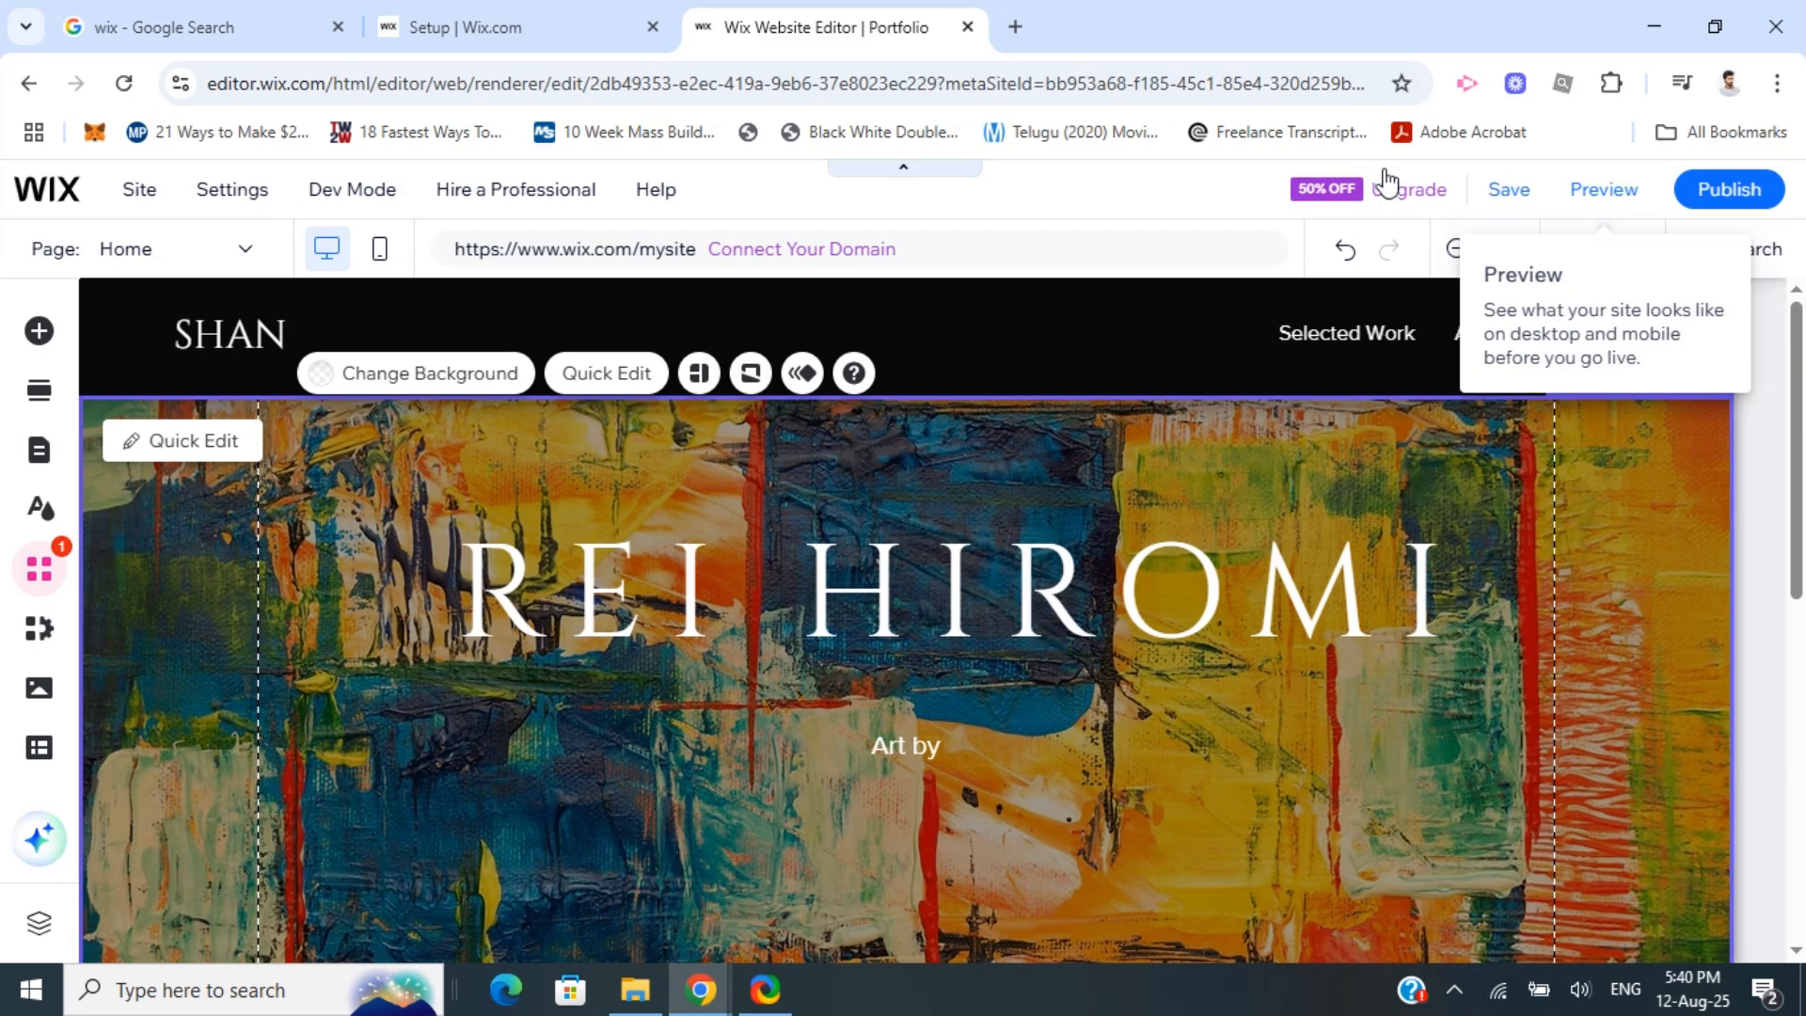
Start publishing the site to view the free and customized domain choices, and leave the domain dialog without publishing.
left_click(1736, 191)
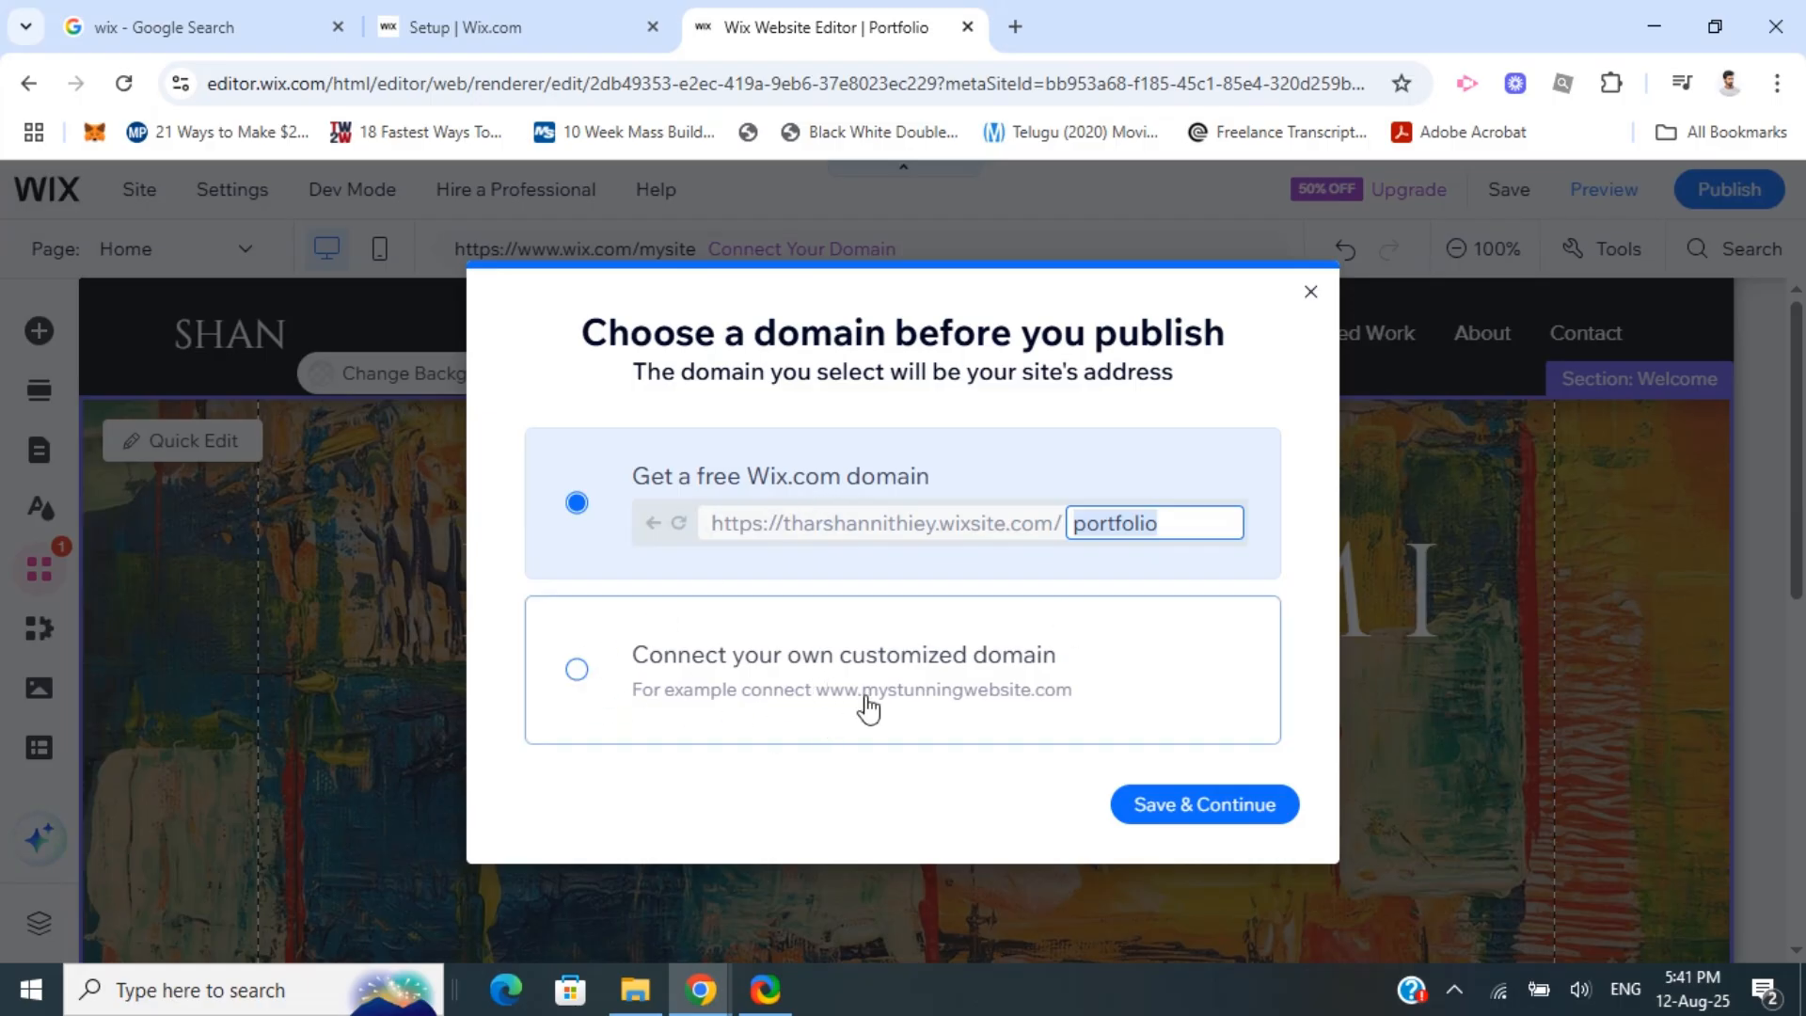
left_click(1310, 299)
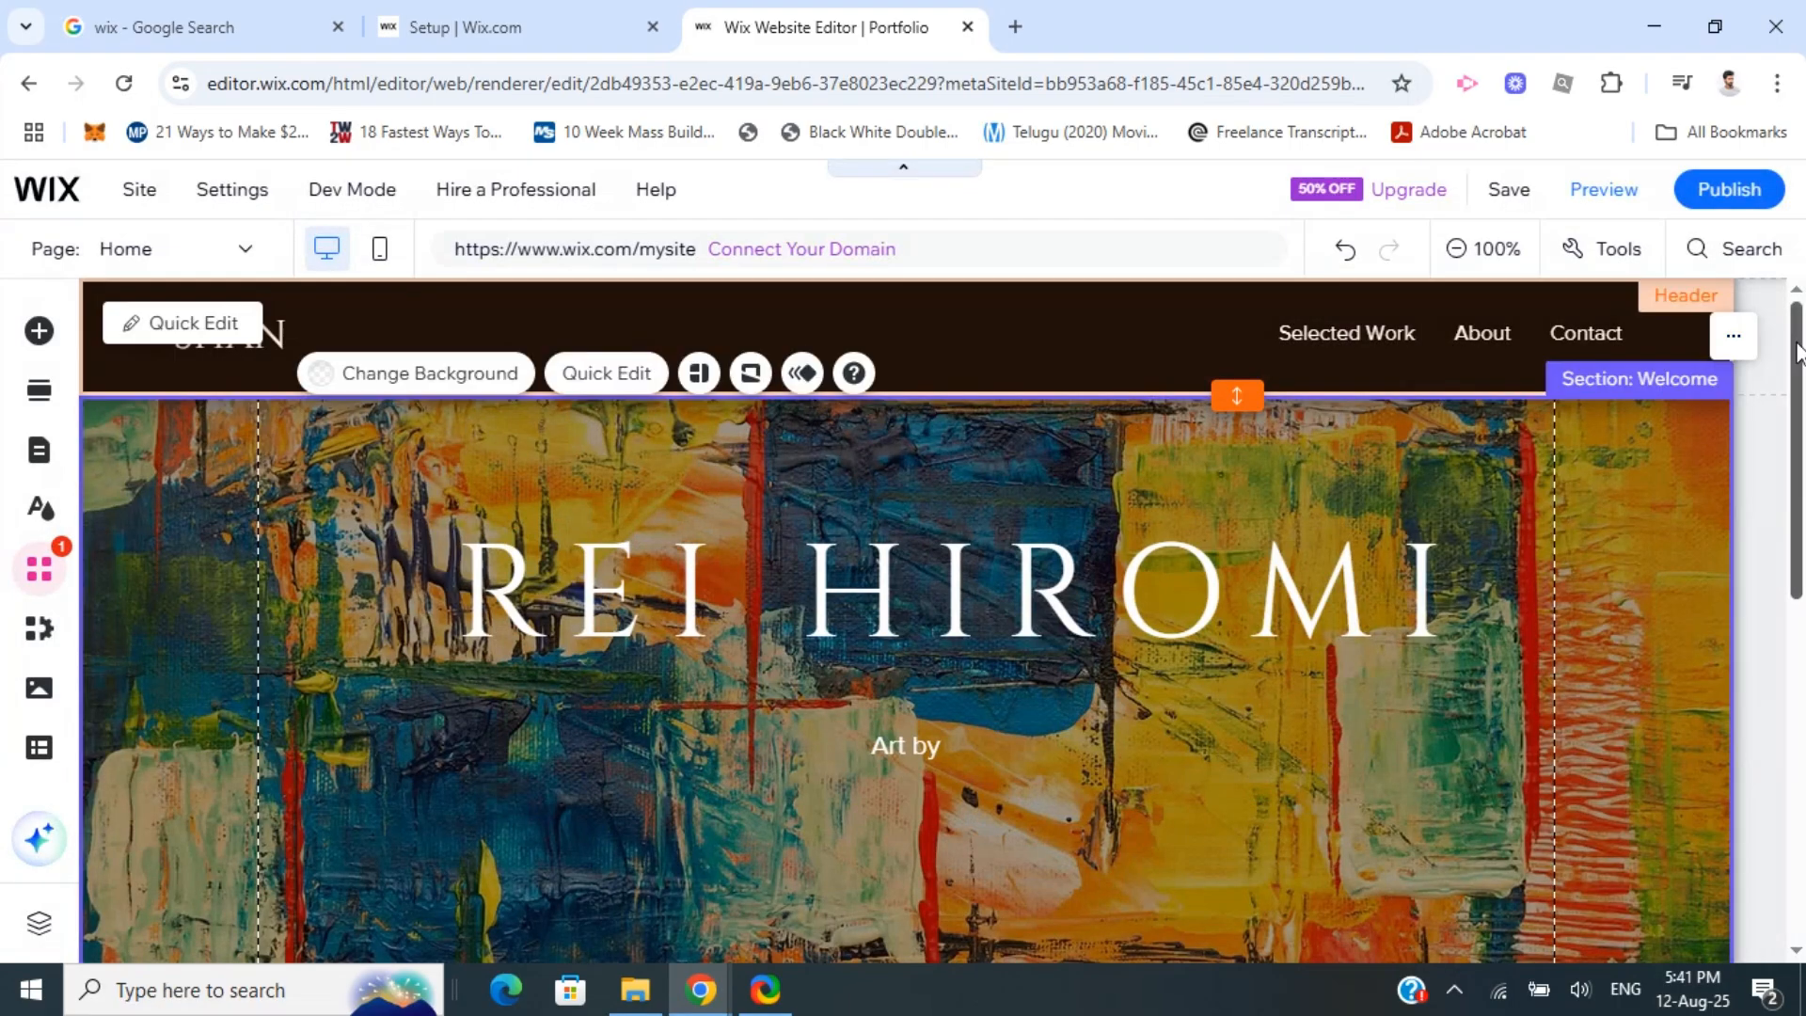
scroll(1804, 423, "down", 2)
scroll(1801, 424, "up", 2)
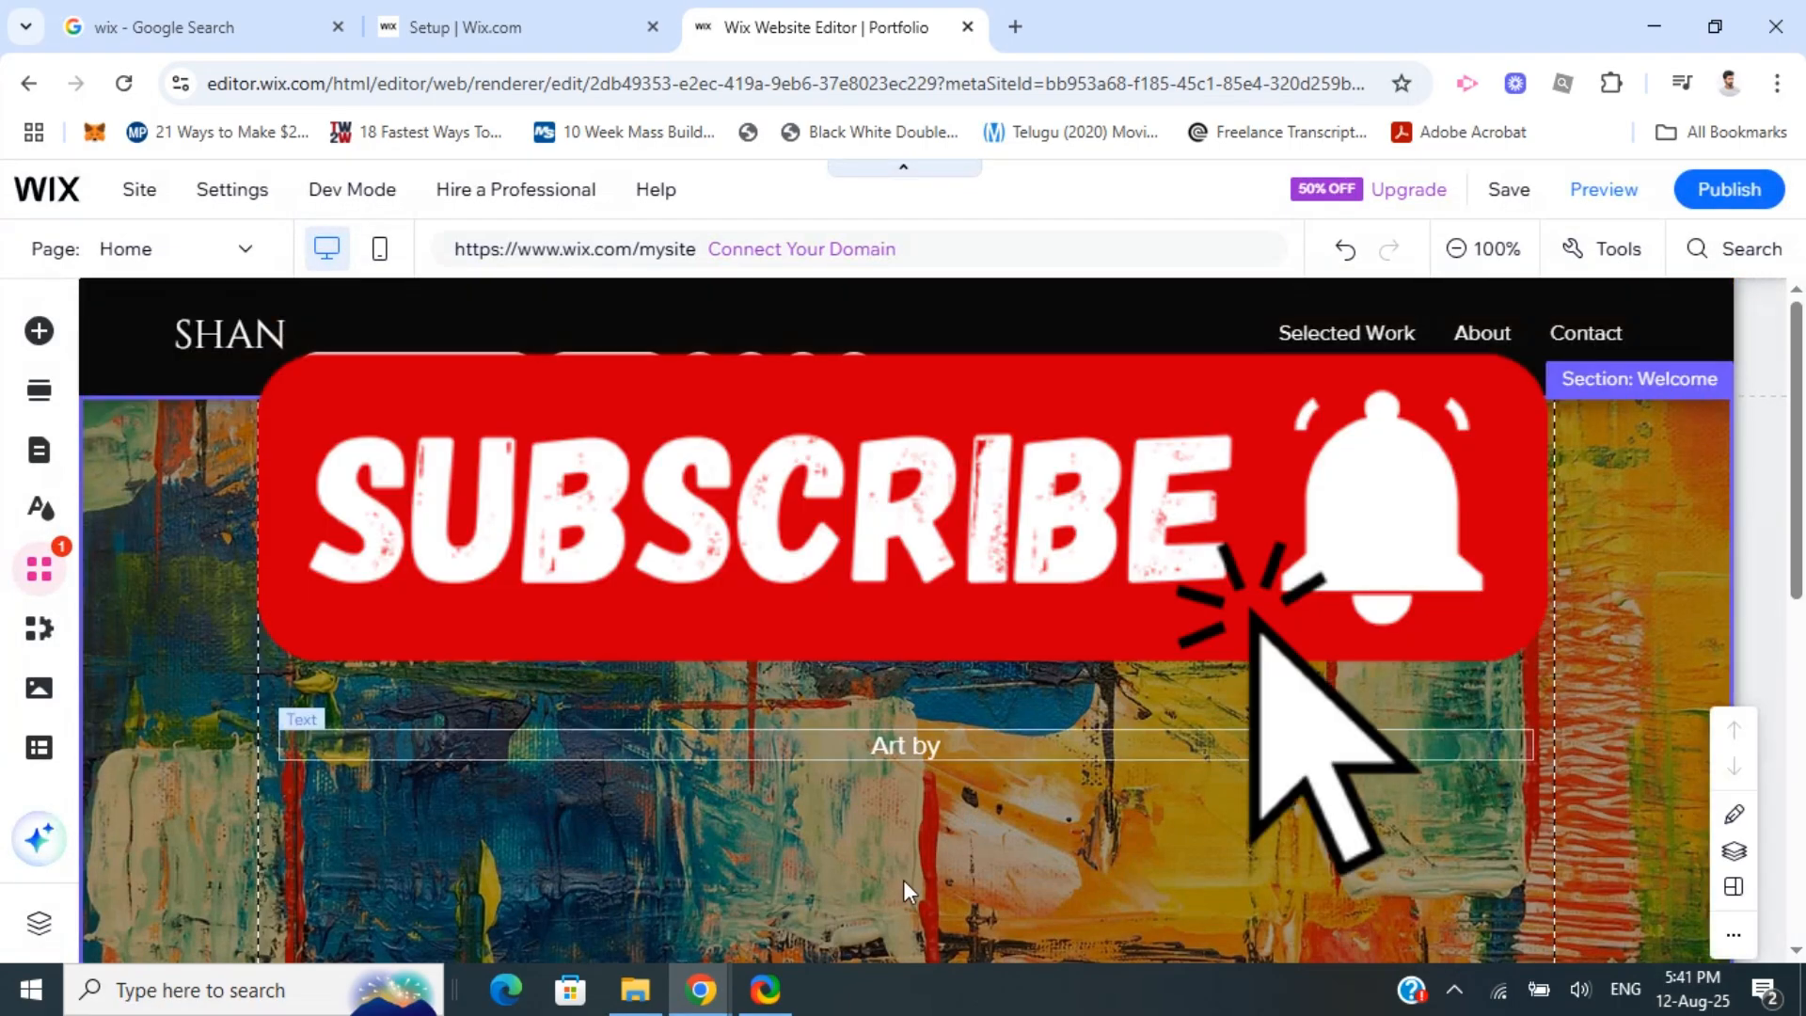